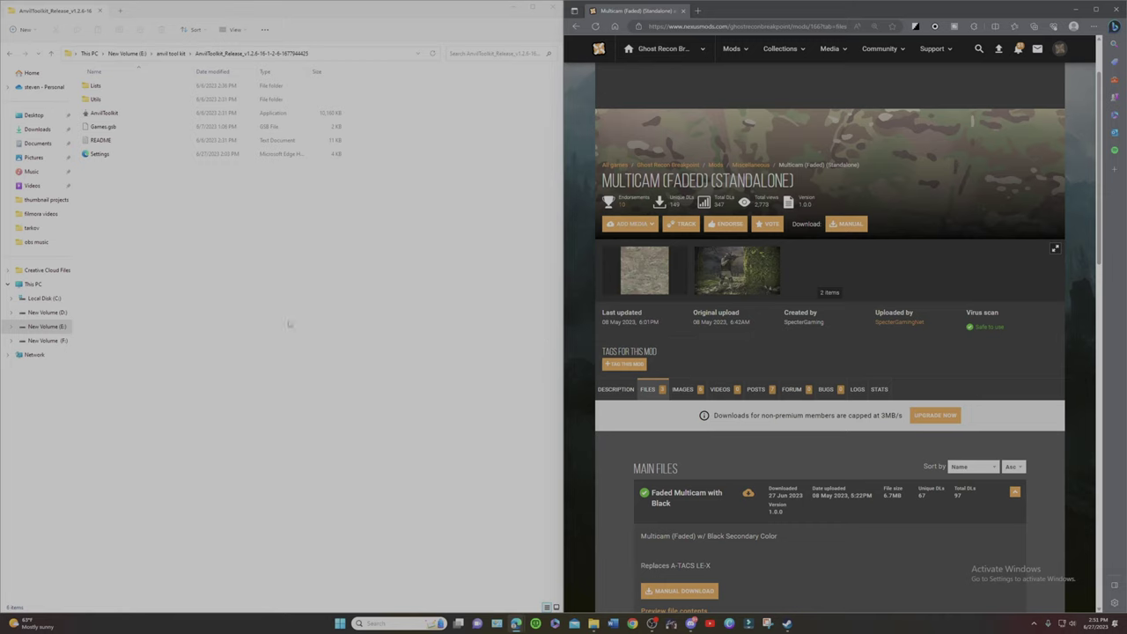
- Launch AnvilToolkit and review its file backup and compression settings
{"action": "double_click", "coordinate": [142, 115]}
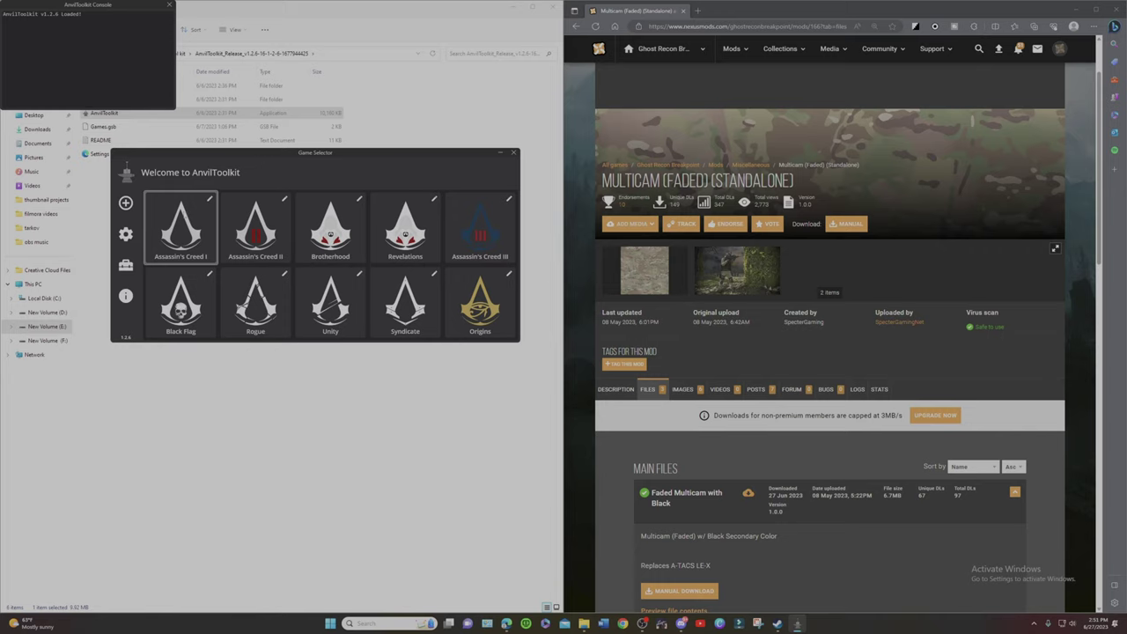
{"action": "left_click", "coordinate": [125, 233]}
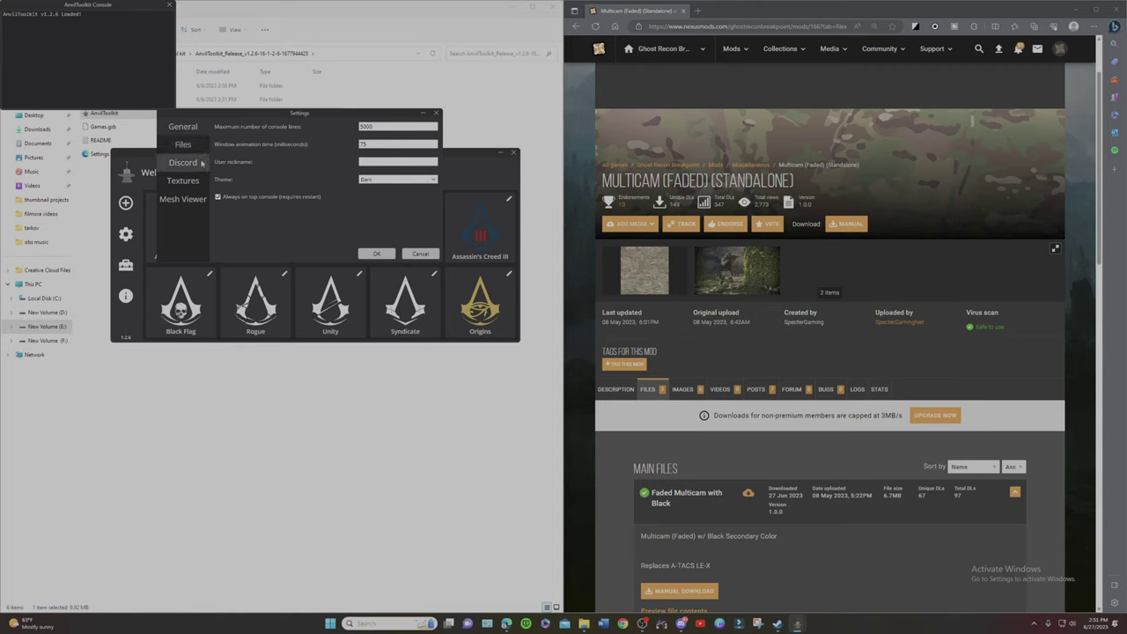
{"action": "left_click", "coordinate": [183, 145]}
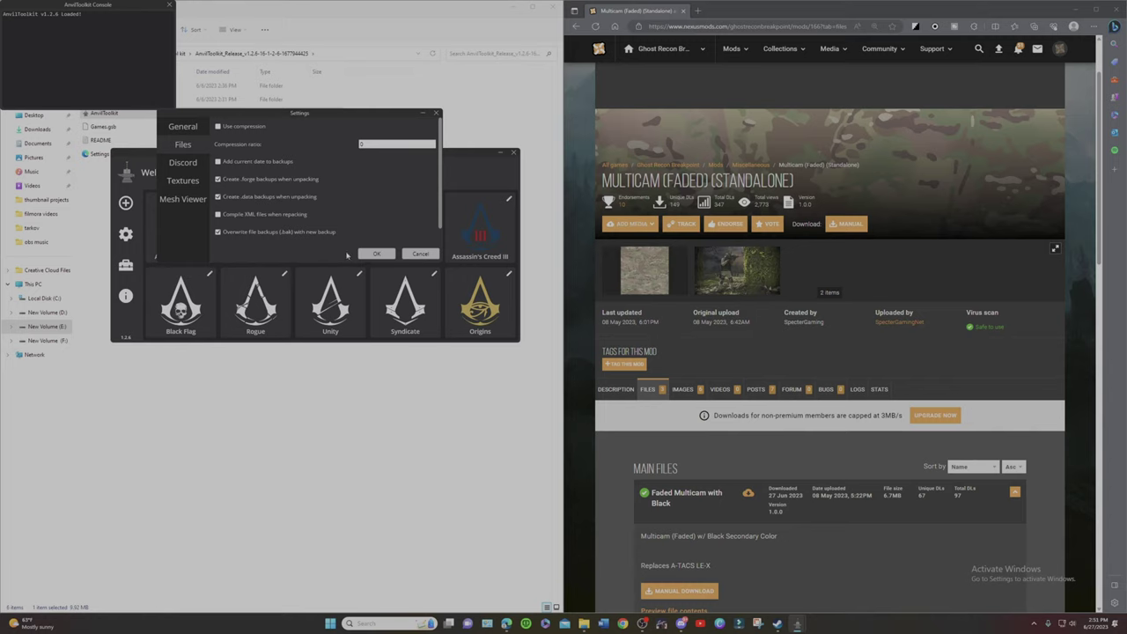
{"action": "left_click", "coordinate": [376, 254]}
- Check the Ghost Recon Breakpoint game entry, then select it to browse its installation files
{"action": "scroll", "coordinate": [356, 299], "scroll_direction": "down", "scroll_amount": 2}
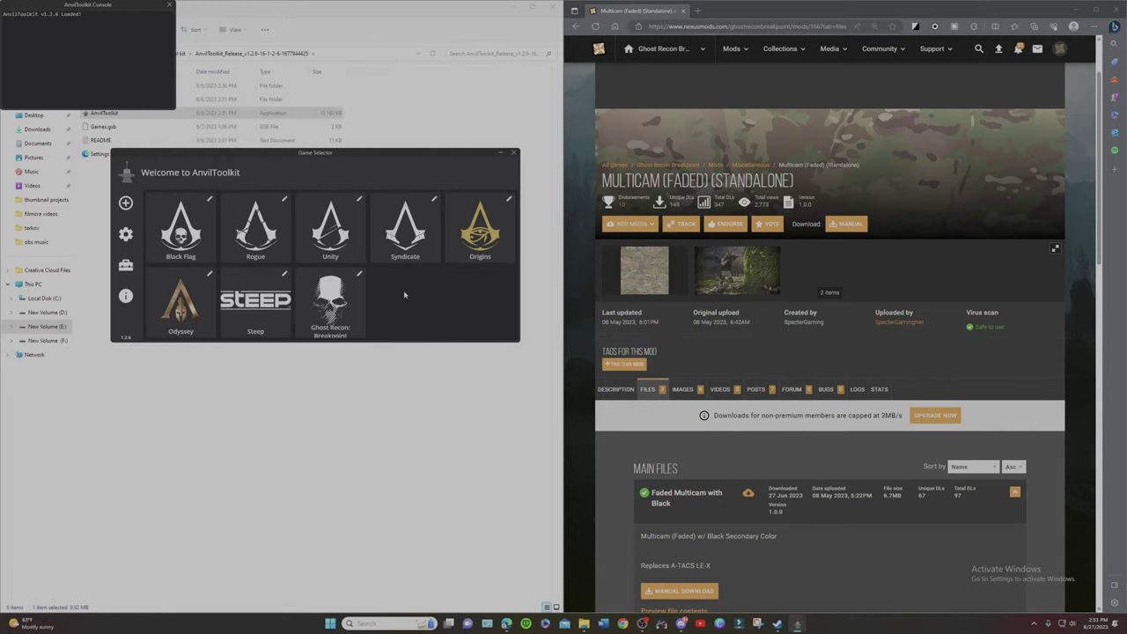
{"action": "left_click", "coordinate": [361, 276]}
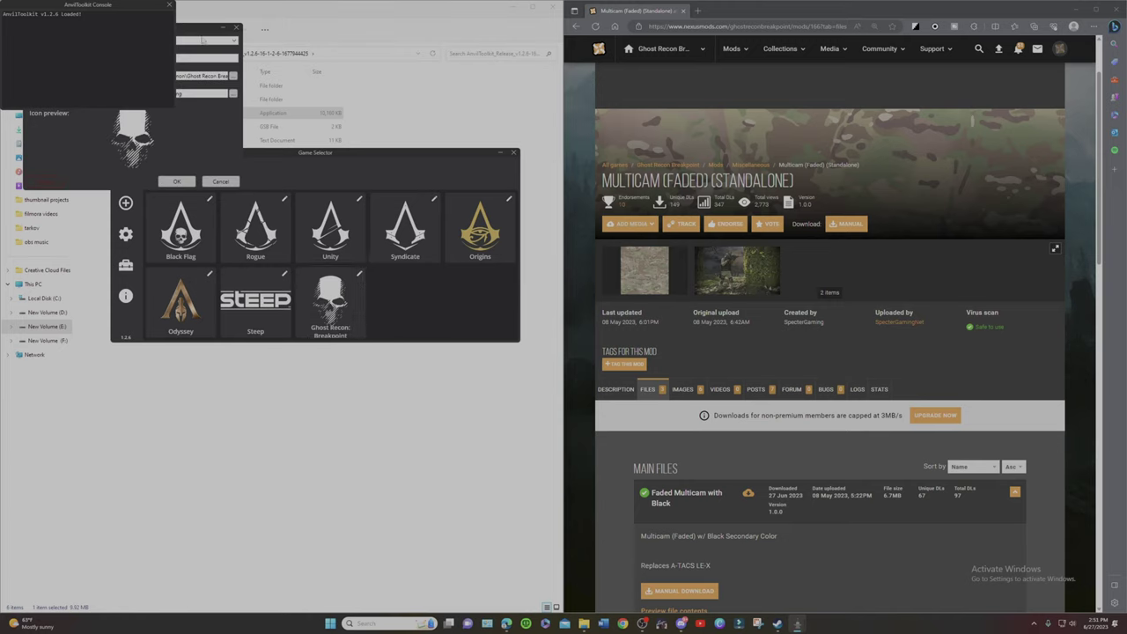
{"action": "left_click_drag", "start_coordinate": [202, 31], "coordinate": [350, 100]}
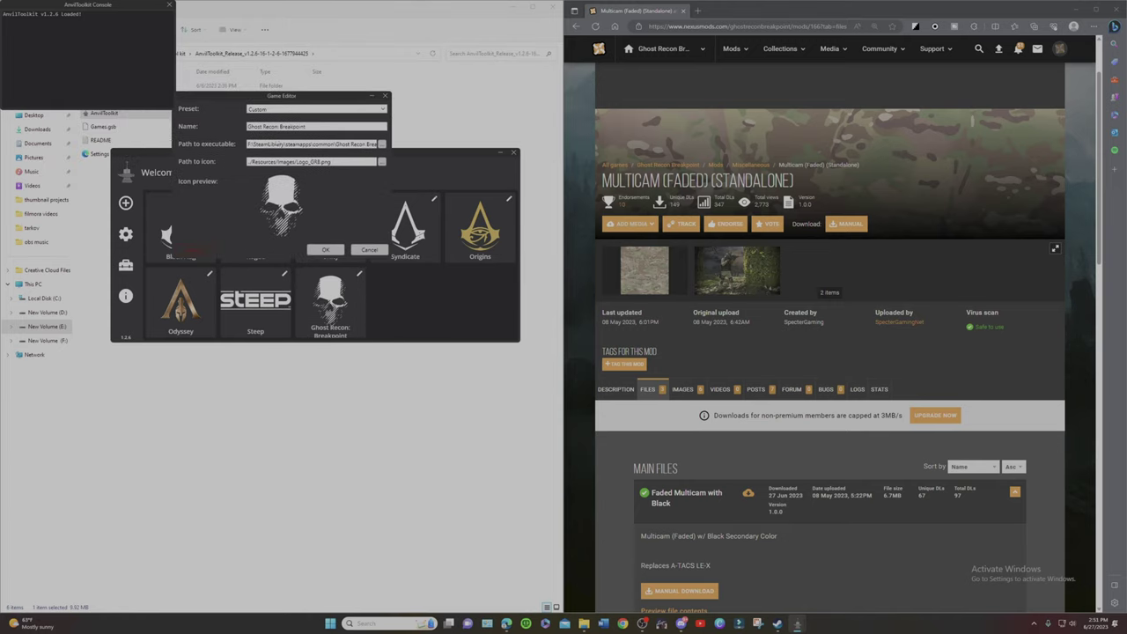
{"action": "left_click", "coordinate": [385, 95]}
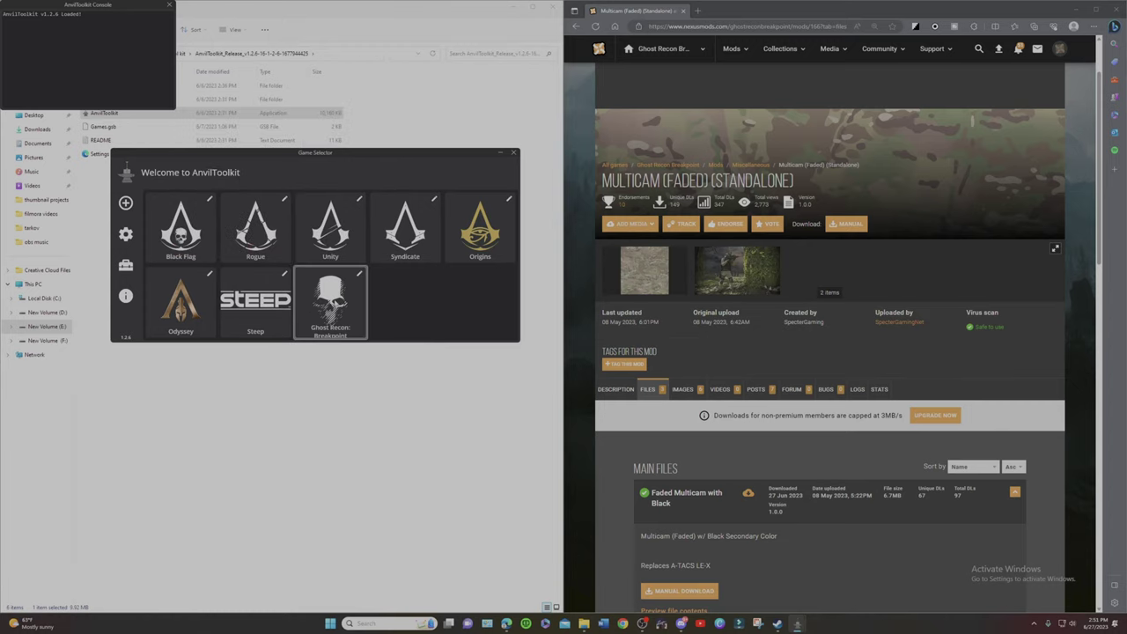
{"action": "left_click", "coordinate": [361, 314]}
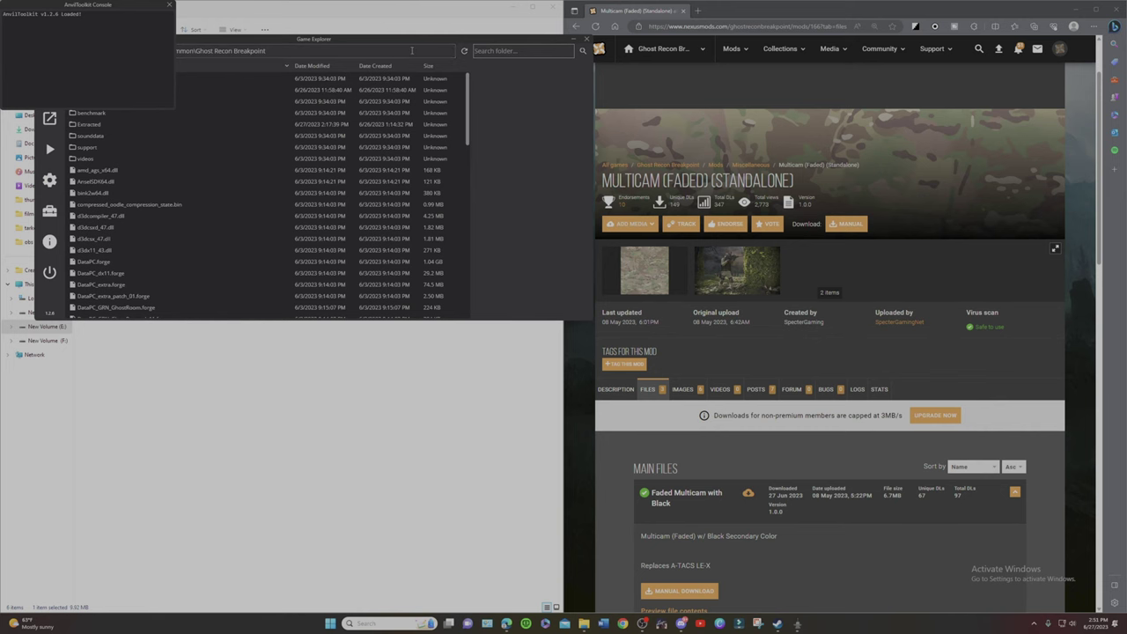
{"action": "left_click_drag", "start_coordinate": [411, 39], "coordinate": [417, 175]}
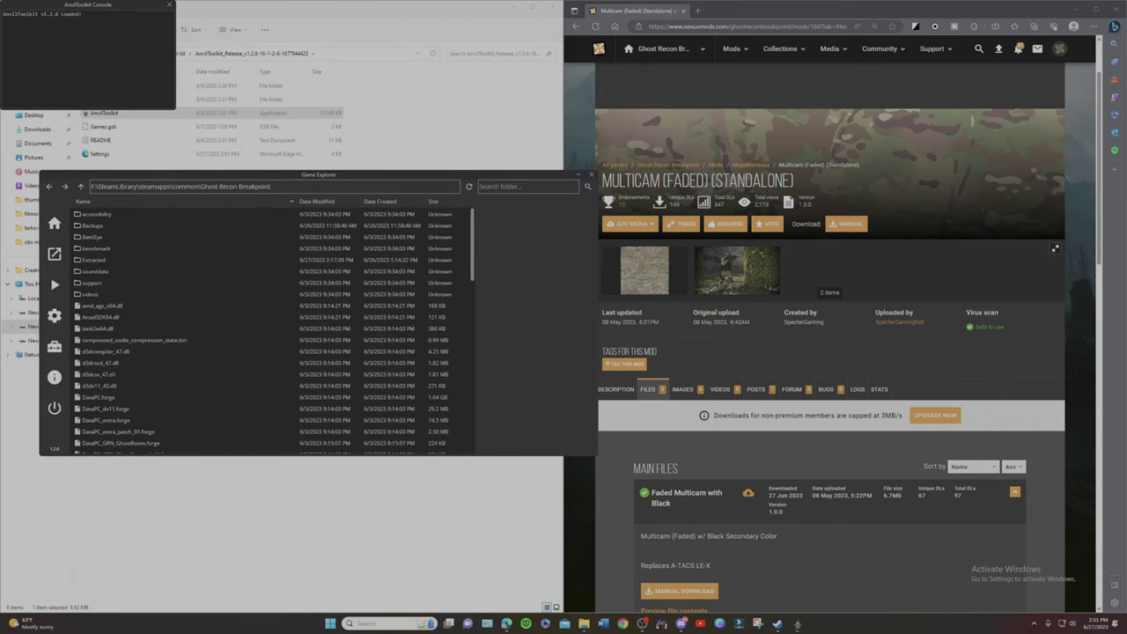
- Start the free slow download of the Faded Multicam with Coyote file
{"action": "scroll", "coordinate": [792, 396], "scroll_direction": "down", "scroll_amount": 5}
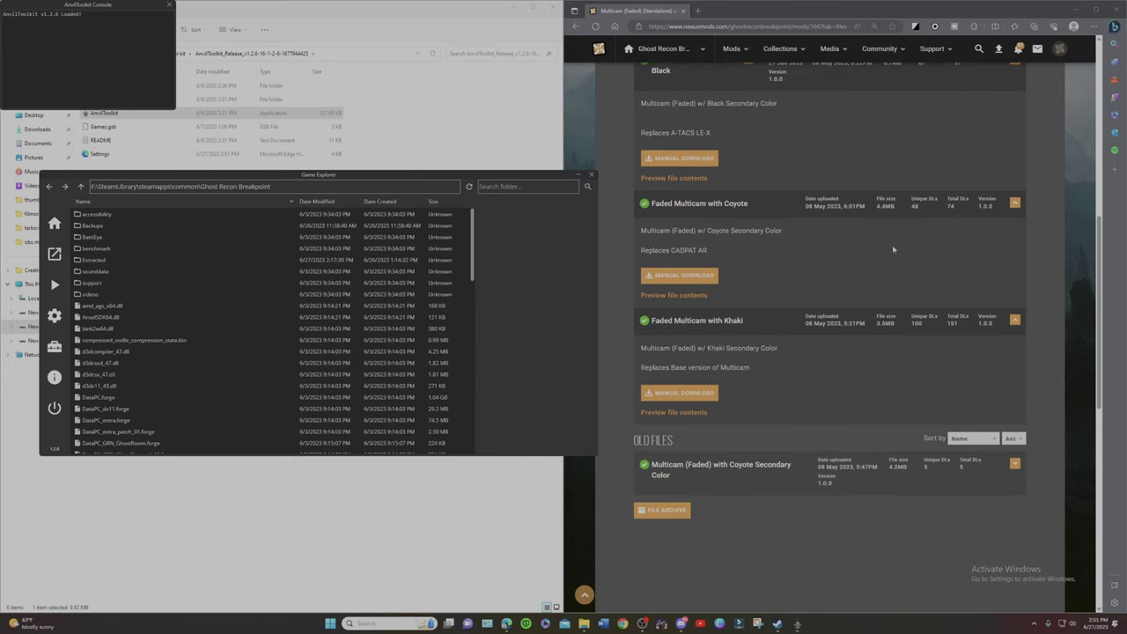
{"action": "scroll", "coordinate": [828, 118], "scroll_direction": "up", "scroll_amount": 3}
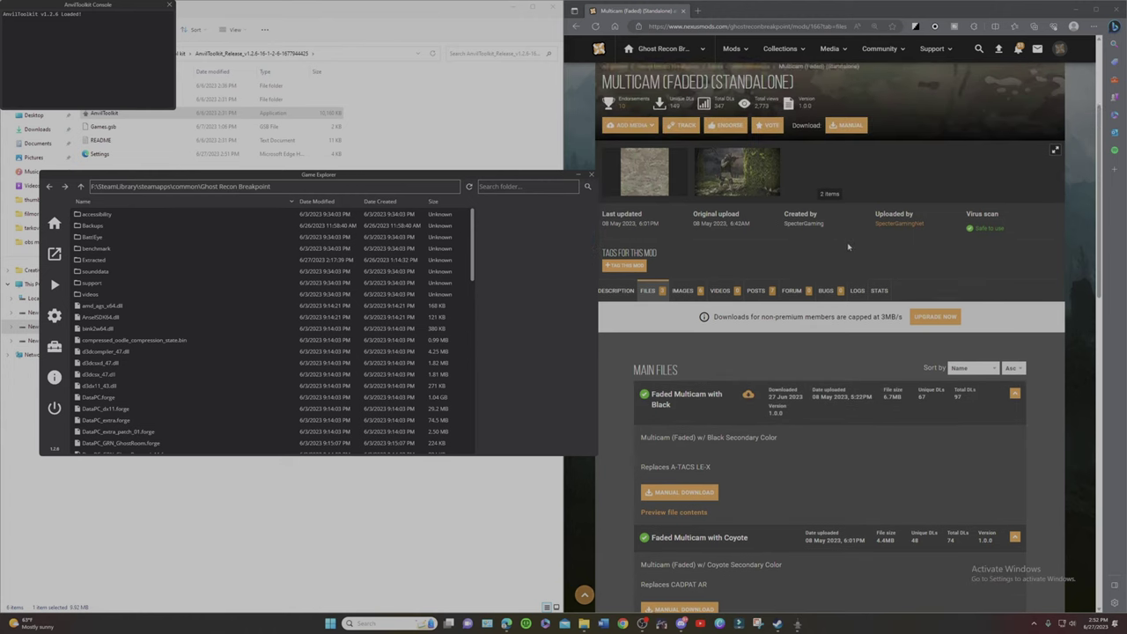
{"action": "scroll", "coordinate": [837, 350], "scroll_direction": "down", "scroll_amount": 1}
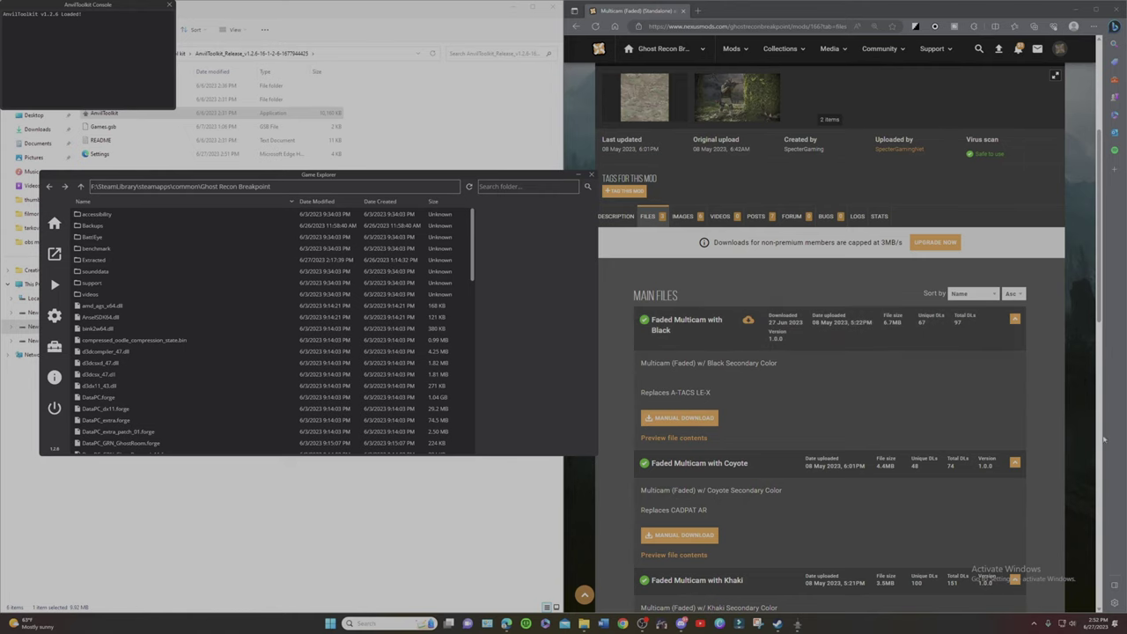
{"action": "scroll", "coordinate": [781, 467], "scroll_direction": "down", "scroll_amount": 1}
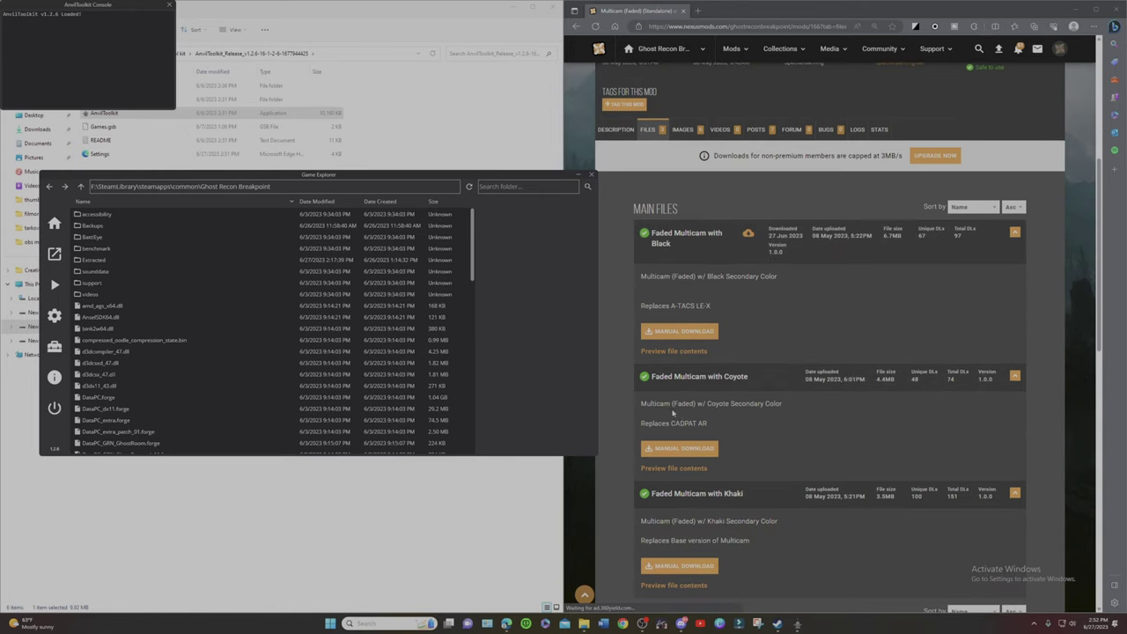
{"action": "left_click", "coordinate": [699, 450]}
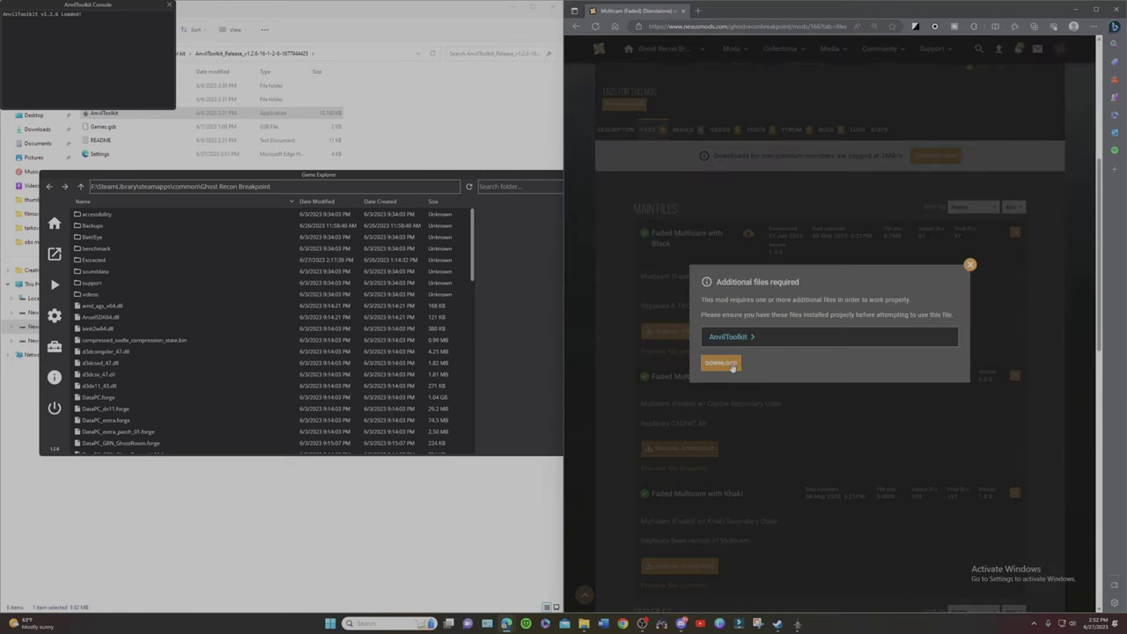
{"action": "left_click", "coordinate": [717, 363]}
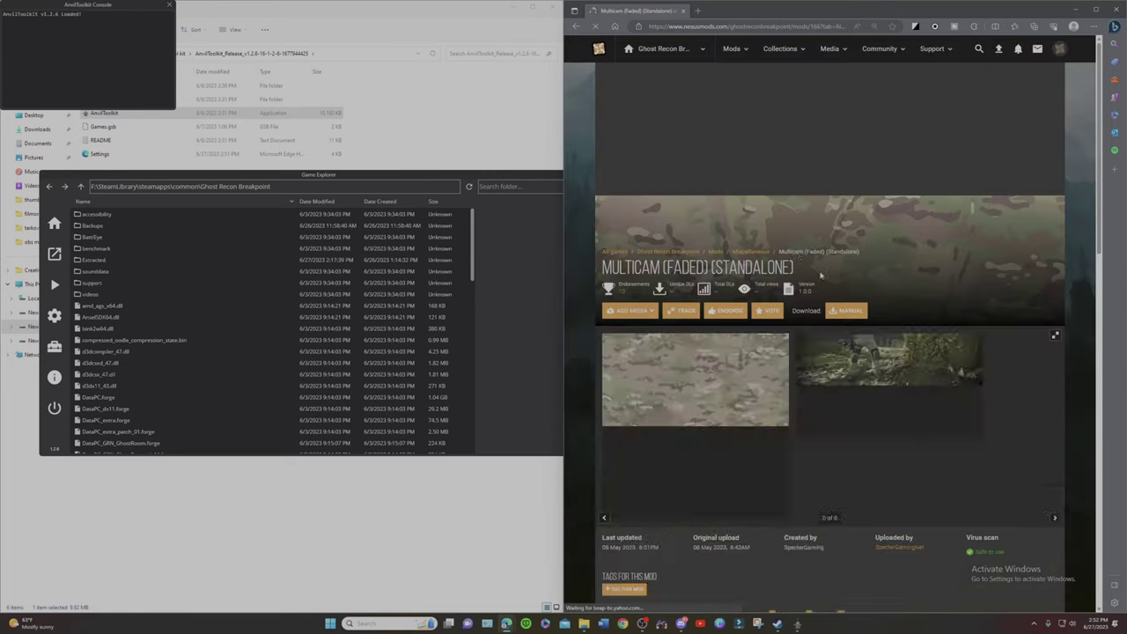
{"action": "left_click", "coordinate": [848, 338]}
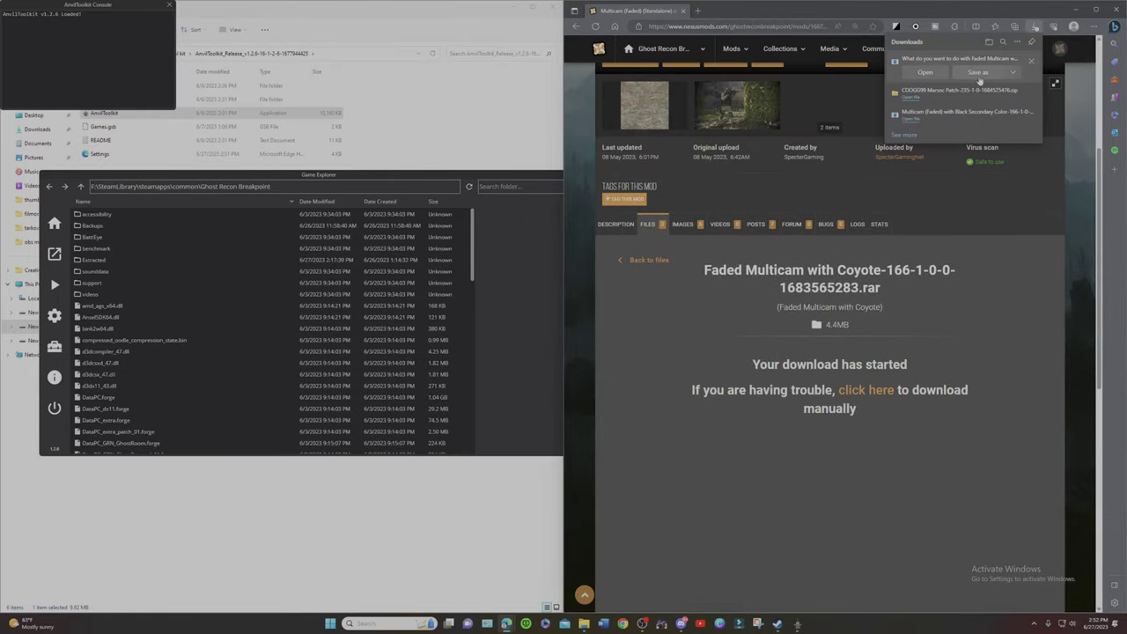
- Save Faded Multicam with Coyote-166-1-0-0-1683565283.rar into the camos folder and show it in its folder
{"action": "left_click", "coordinate": [975, 78]}
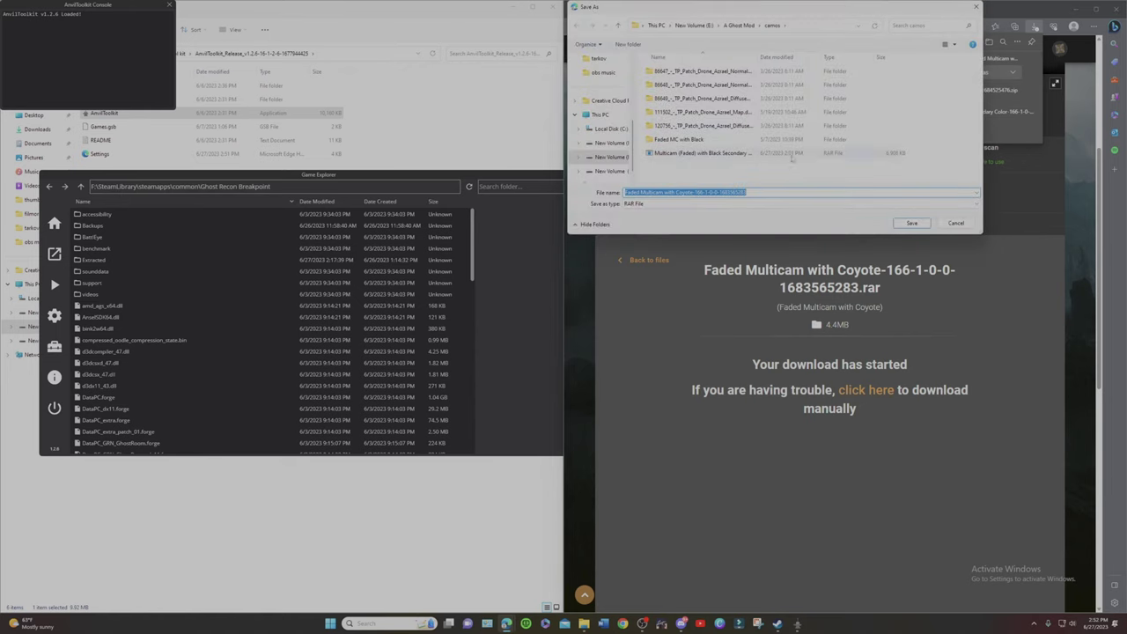
{"action": "left_click", "coordinate": [912, 222]}
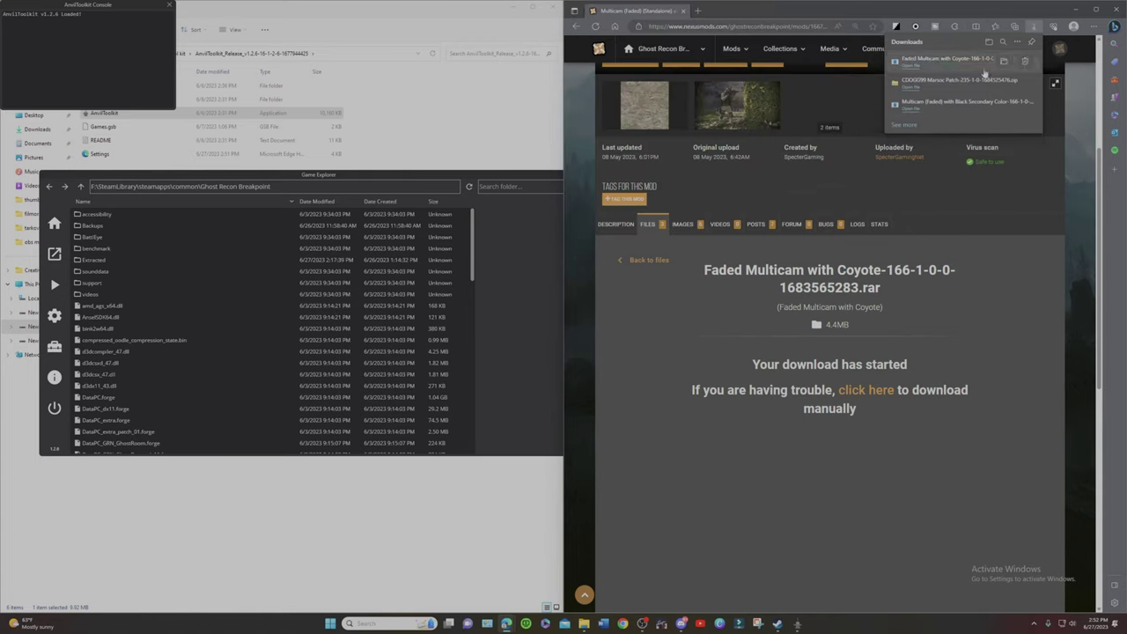
{"action": "mouse_move", "coordinate": [997, 71]}
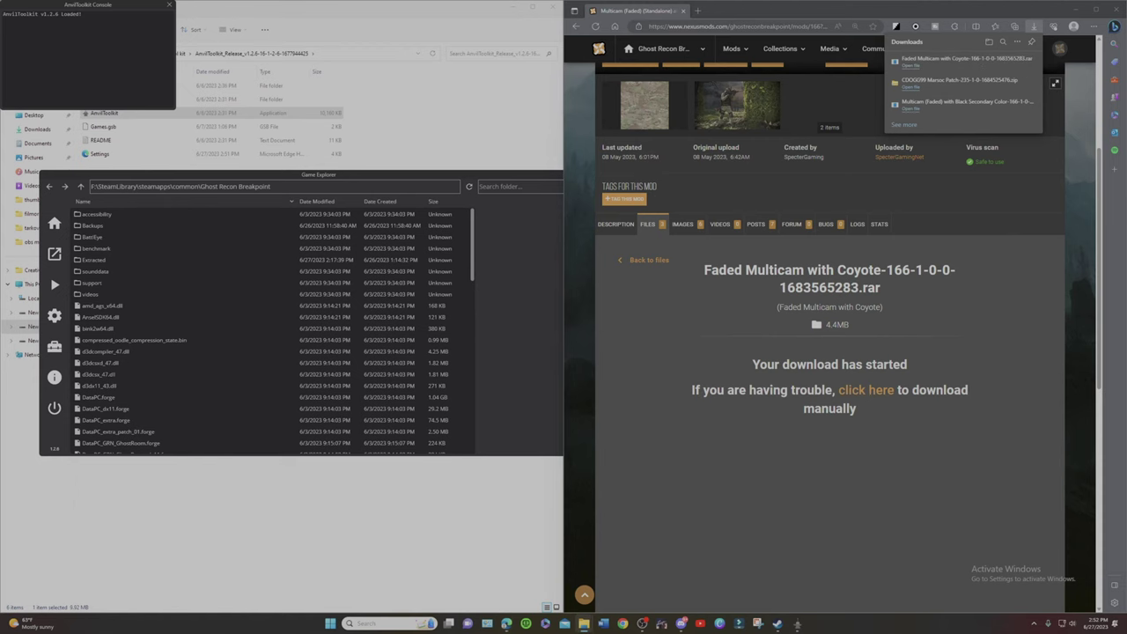
{"action": "left_click", "coordinate": [1013, 62]}
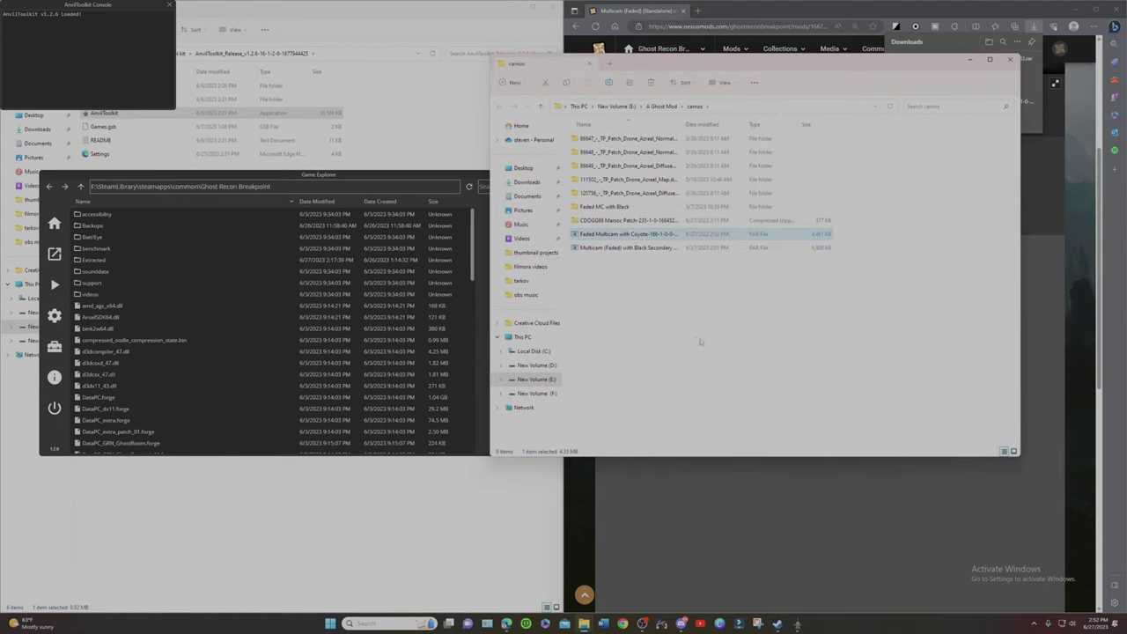
- Extract the Coyote .rar with 7-Zip Extract Here and open the Faded MC with Coyote folder
{"action": "right_click", "coordinate": [597, 237]}
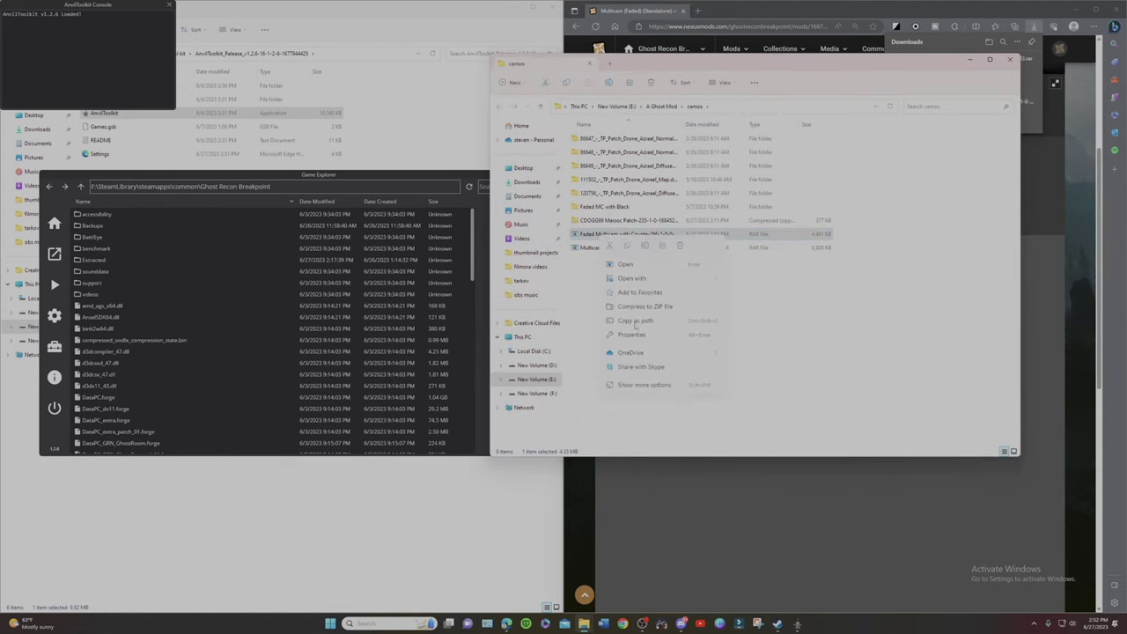
{"action": "left_click", "coordinate": [627, 386]}
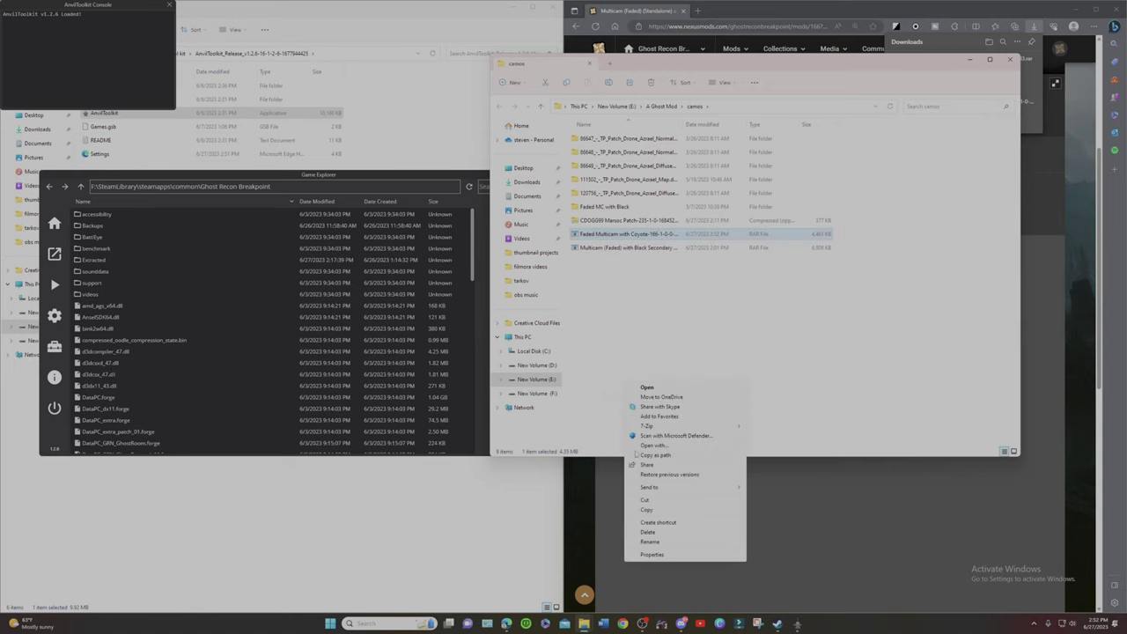
{"action": "mouse_move", "coordinate": [651, 427]}
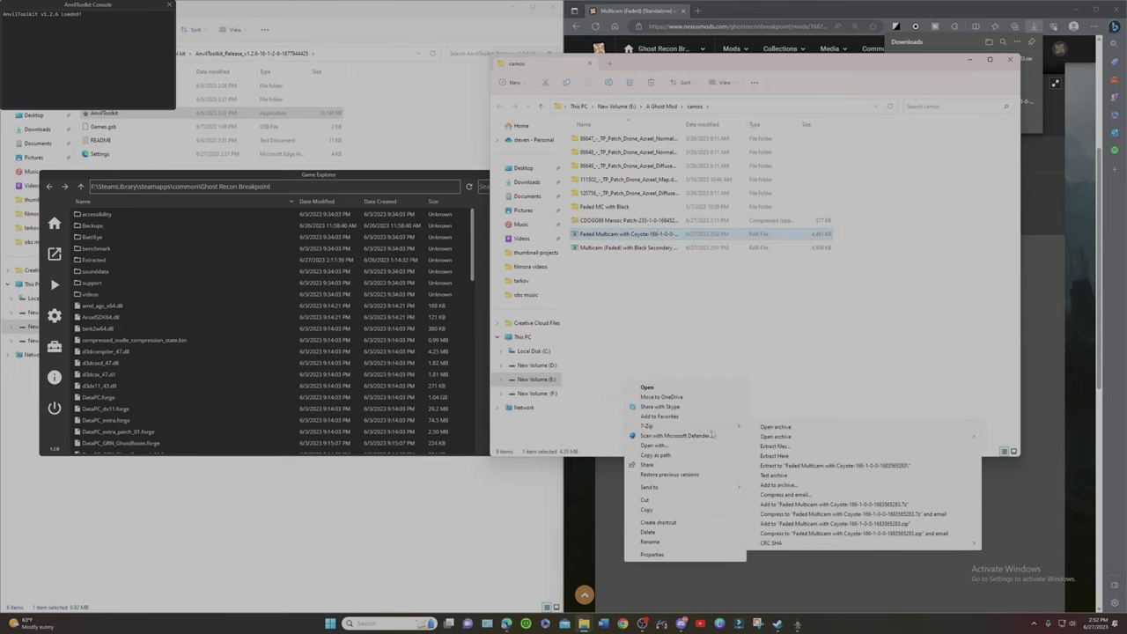
{"action": "left_click", "coordinate": [786, 455]}
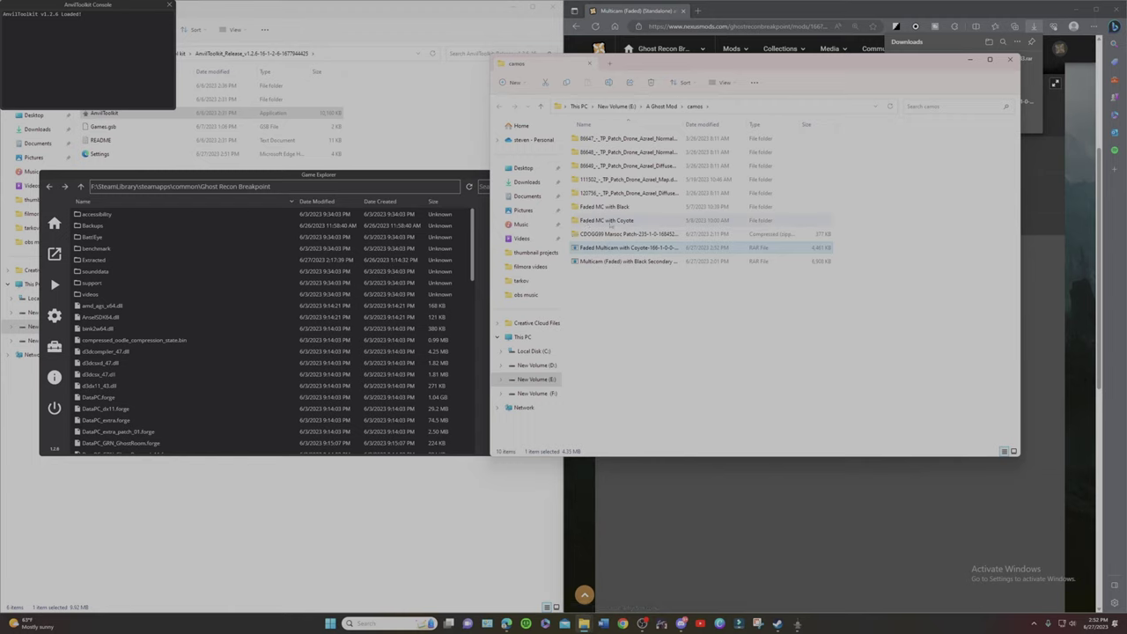
{"action": "double_click", "coordinate": [627, 221]}
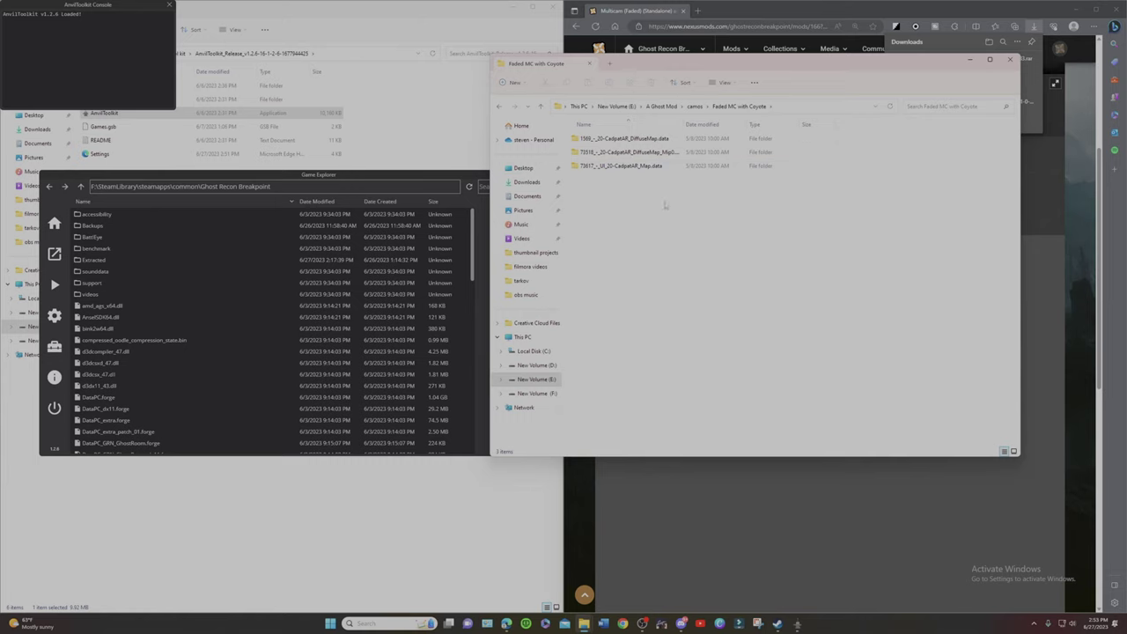
- Delete the old Extracted folder from the Game Explorer listing
{"action": "scroll", "coordinate": [264, 225], "scroll_direction": "down", "scroll_amount": 2}
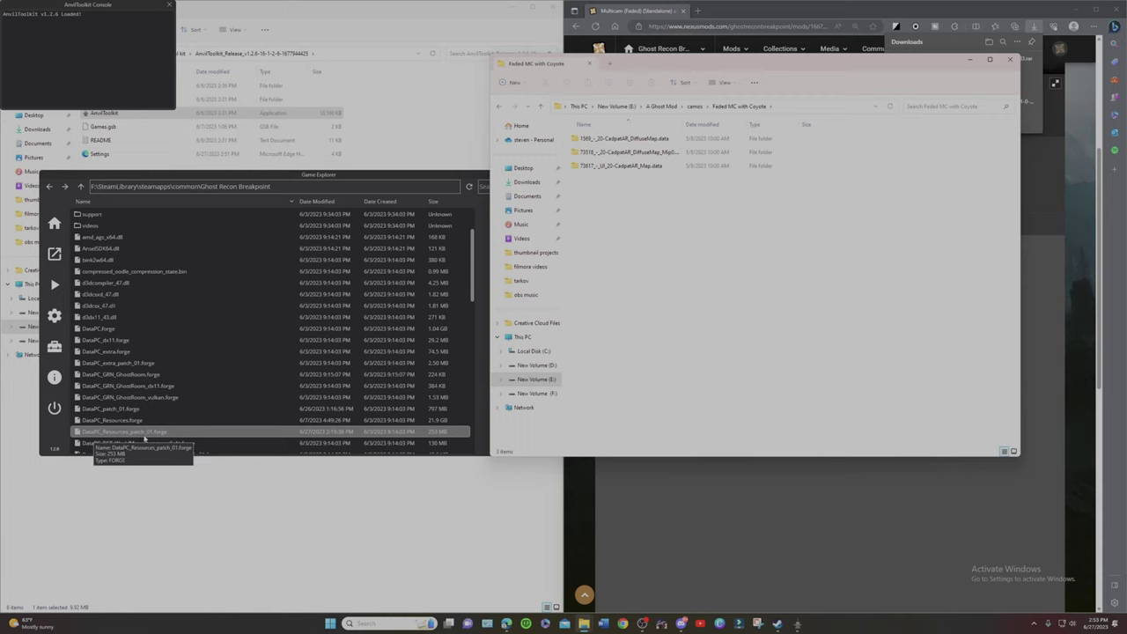
{"action": "left_click", "coordinate": [144, 432]}
{"action": "right_click", "coordinate": [145, 435]}
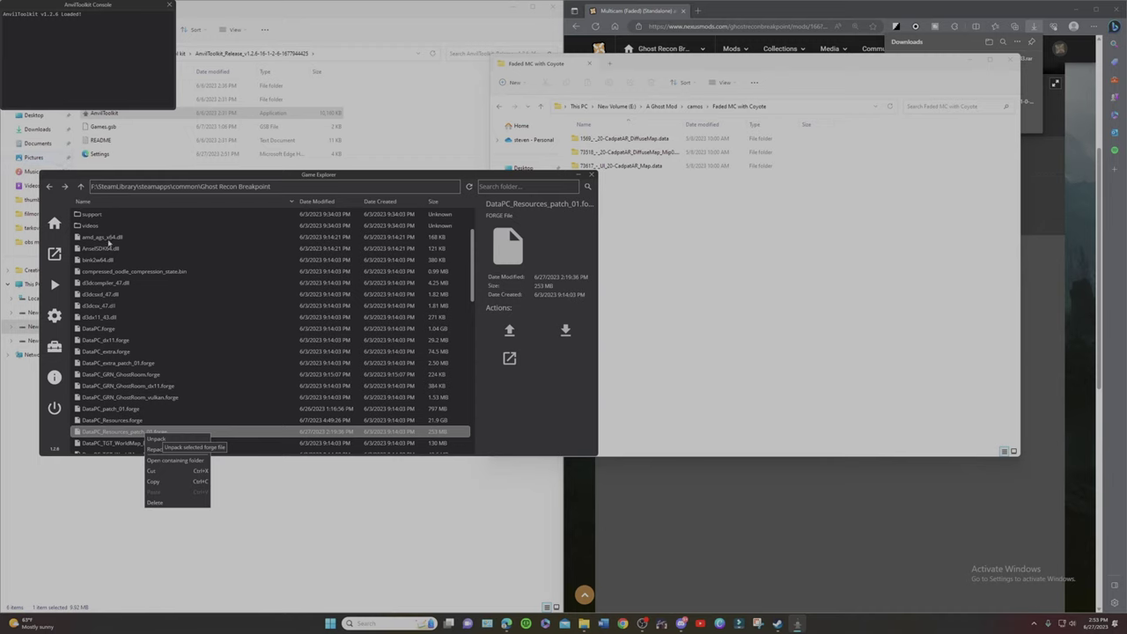
{"action": "left_click", "coordinate": [99, 243]}
{"action": "scroll", "coordinate": [100, 251], "scroll_direction": "up", "scroll_amount": 2}
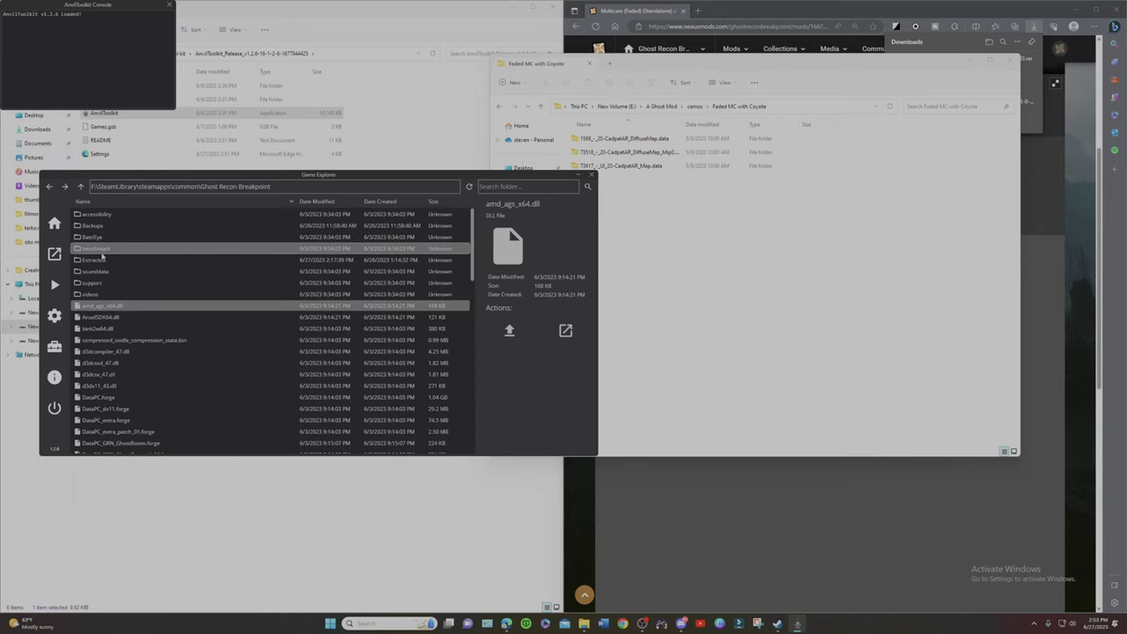
{"action": "left_click", "coordinate": [99, 259]}
{"action": "right_click", "coordinate": [99, 261]}
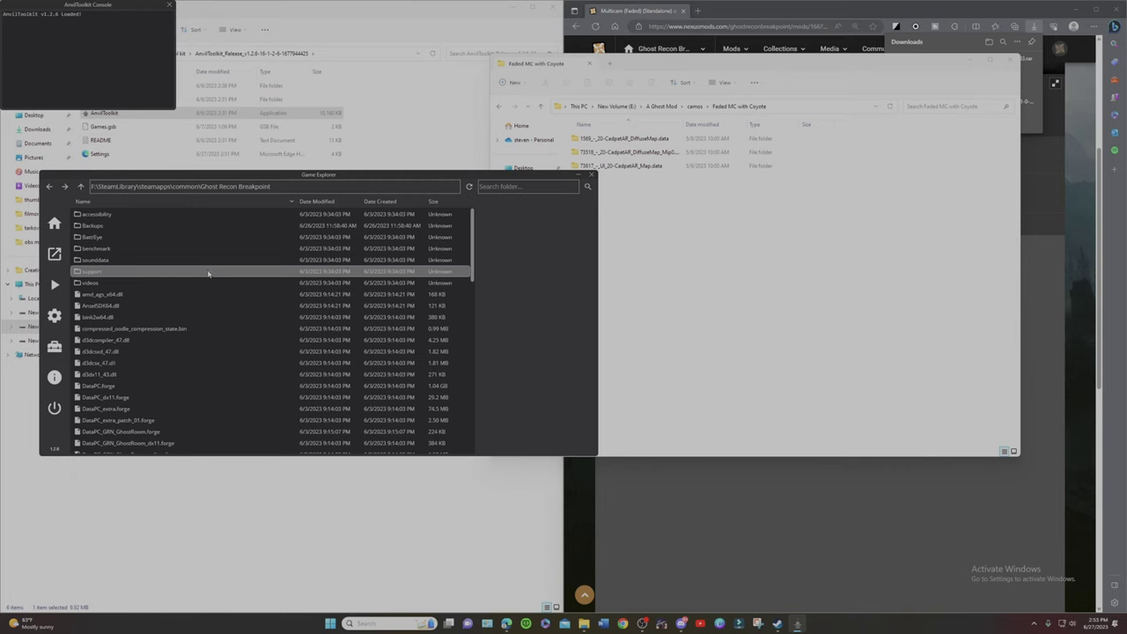
- Unpack DataPC_Resources_patch_01.forge so its extracted .data files are listed
{"action": "scroll", "coordinate": [185, 369], "scroll_direction": "down", "scroll_amount": 1}
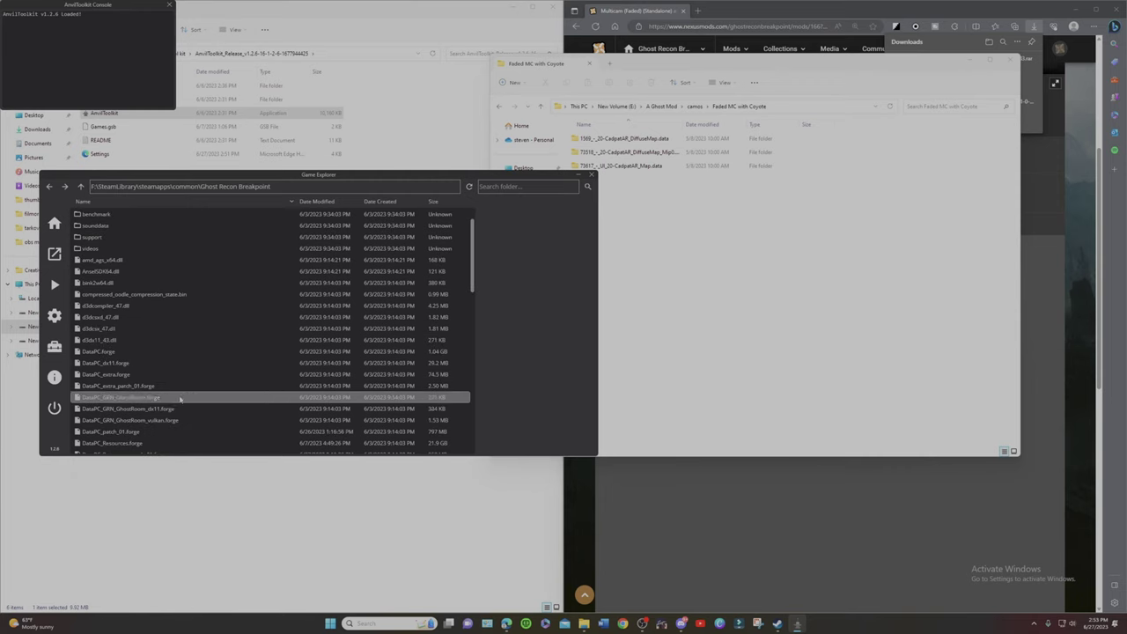
{"action": "scroll", "coordinate": [179, 399], "scroll_direction": "down", "scroll_amount": 1}
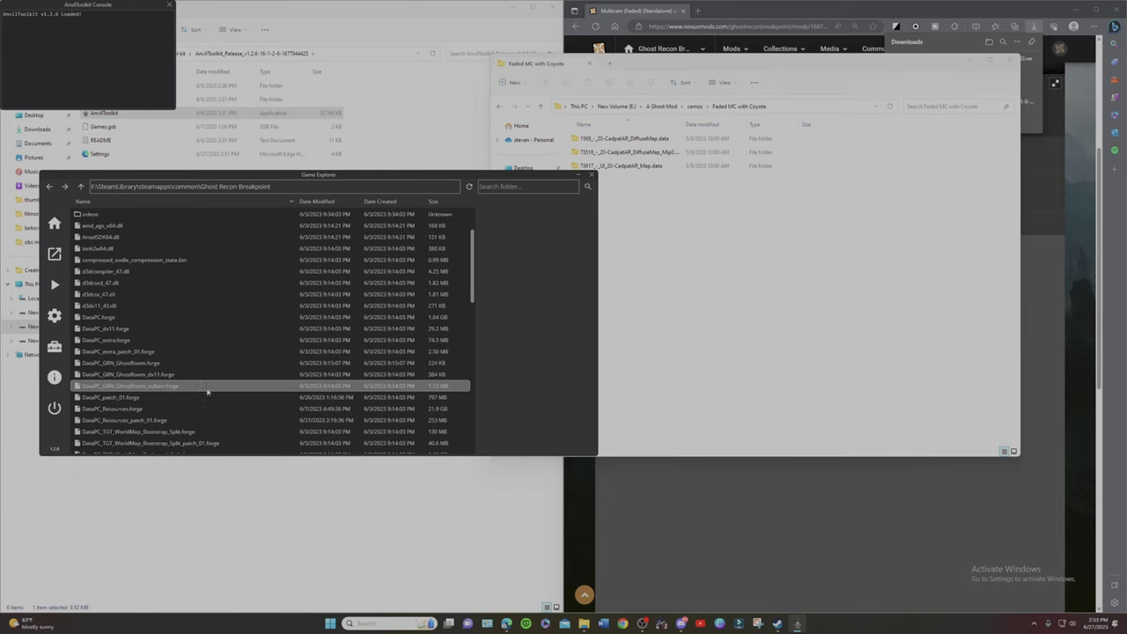
{"action": "right_click", "coordinate": [126, 425]}
{"action": "left_click", "coordinate": [140, 427]}
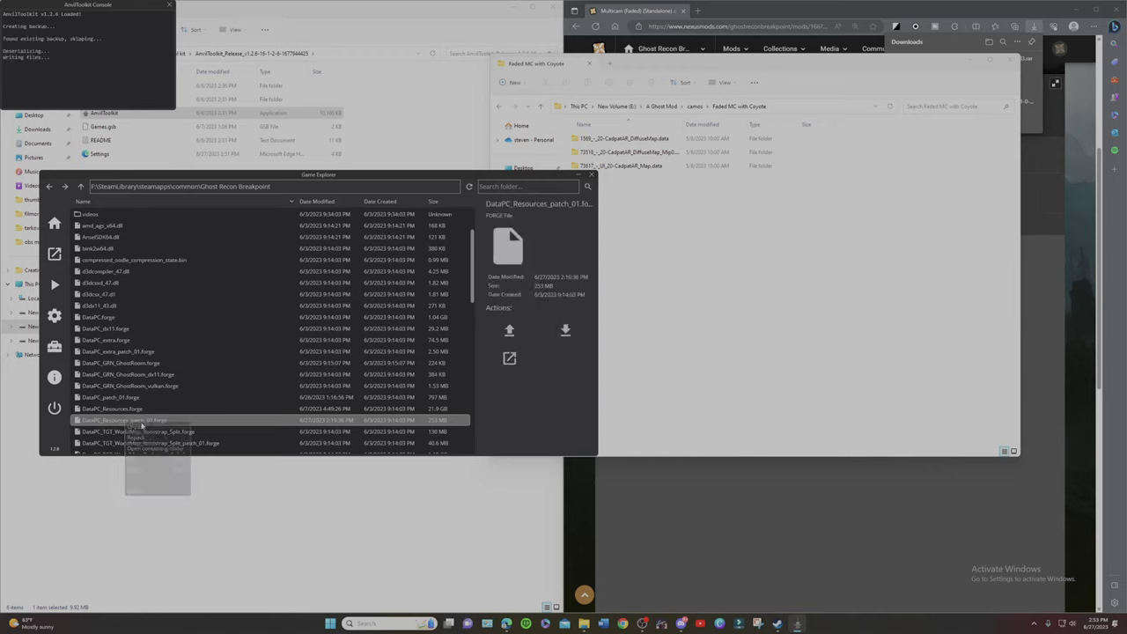
{"action": "right_click", "coordinate": [134, 215]}
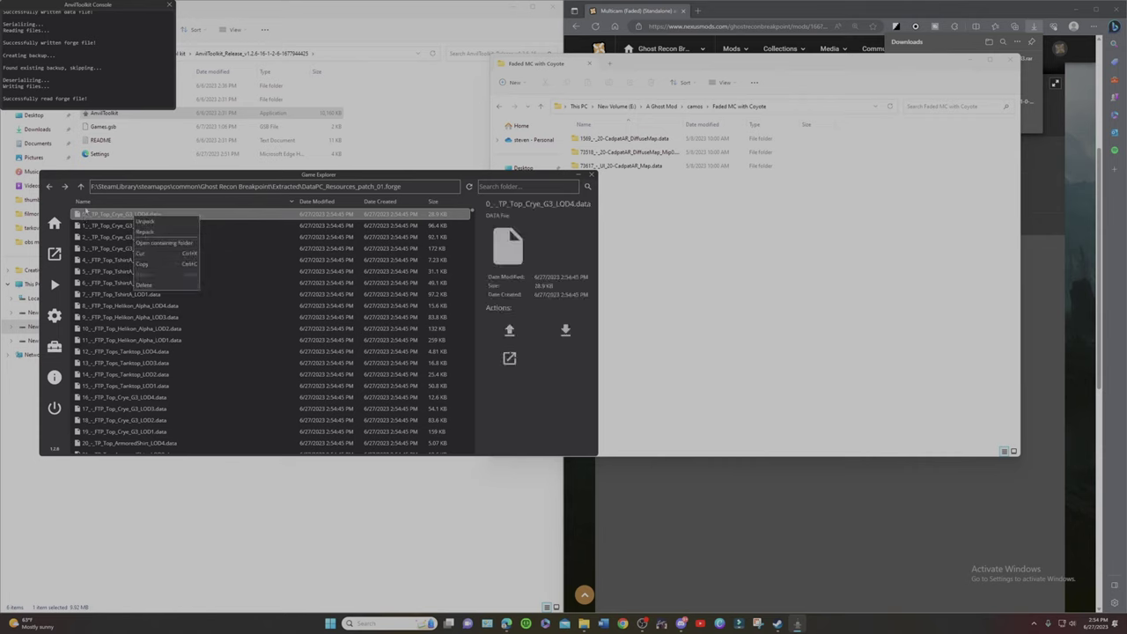
- Open the unpacked forge folder in File Explorer and create a new folder named Extracted
{"action": "left_click", "coordinate": [164, 243]}
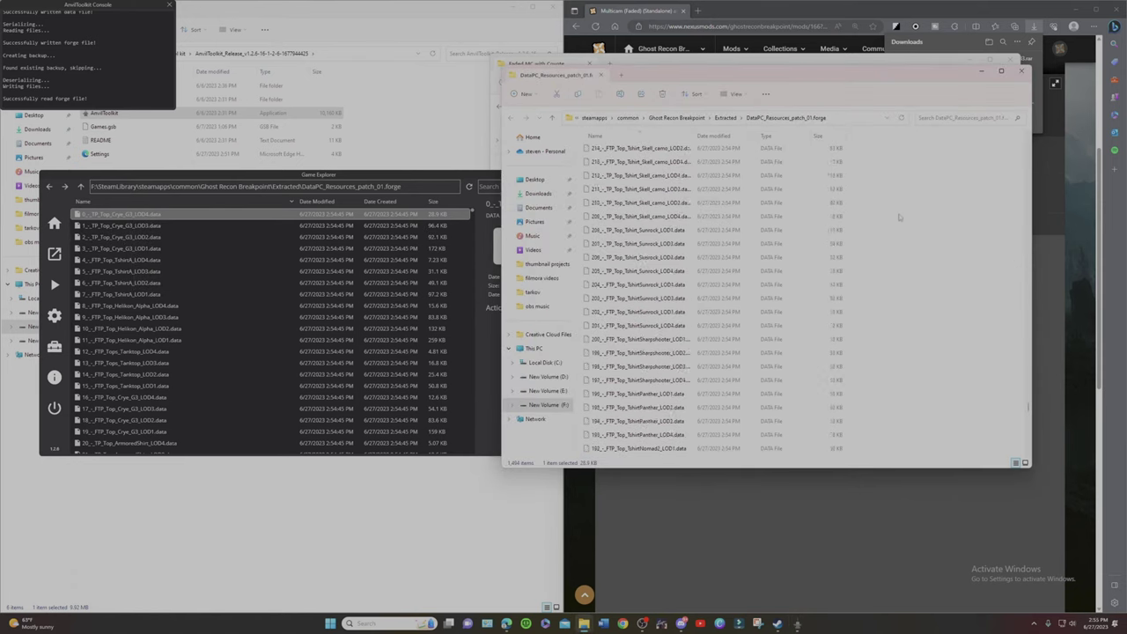
{"action": "right_click", "coordinate": [906, 219]}
{"action": "mouse_move", "coordinate": [933, 251]}
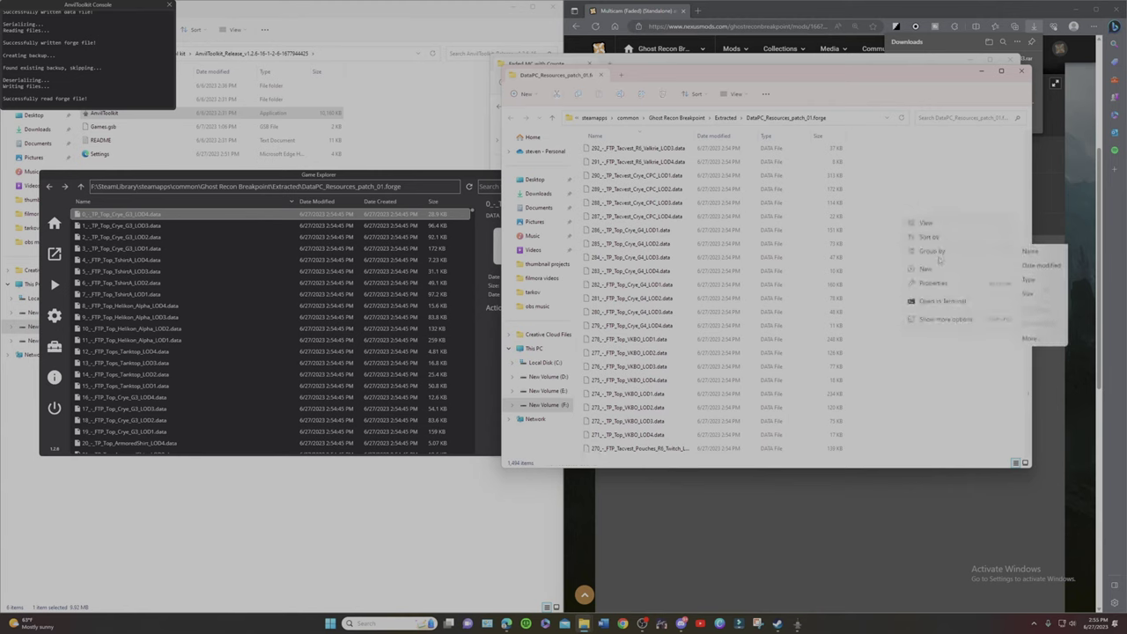
{"action": "mouse_move", "coordinate": [932, 274]}
{"action": "left_click", "coordinate": [811, 271]}
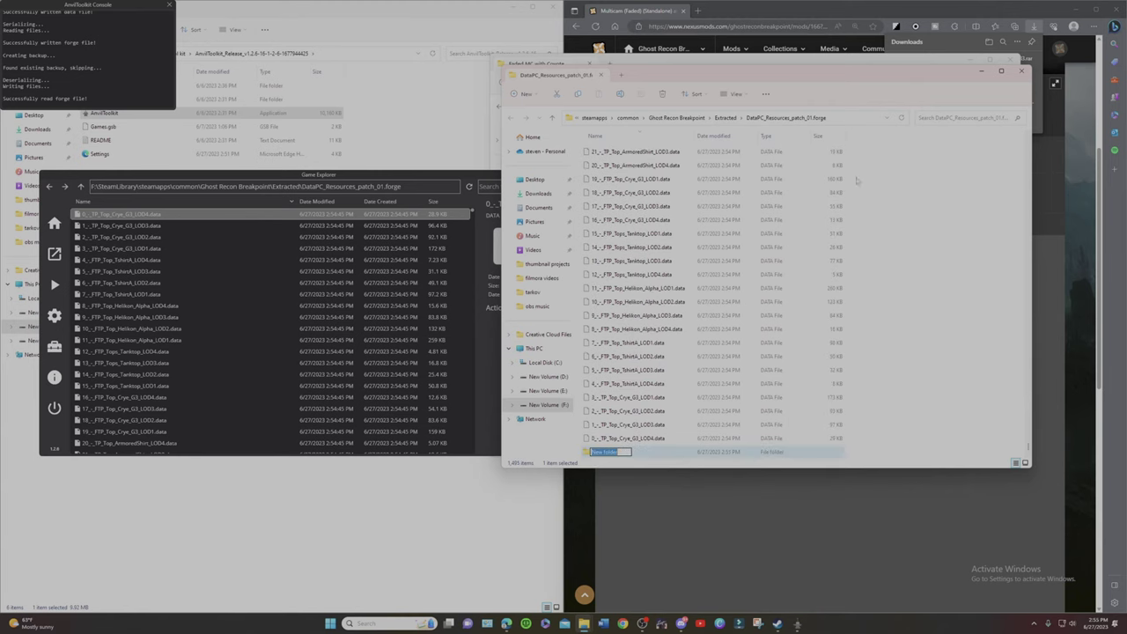
{"action": "type", "text": "6"}
{"action": "type", "text": "xtracted"}
{"action": "key", "text": "Return"}
{"action": "double_click", "coordinate": [607, 452]}
- Copy the three CadpatAR .data folders from Faded MC with Coyote into Extracted, then close Explorer
{"action": "left_click_drag", "start_coordinate": [839, 74], "coordinate": [408, 130]}
{"action": "left_click", "coordinate": [737, 61]}
{"action": "left_click_drag", "start_coordinate": [738, 61], "coordinate": [714, 124]}
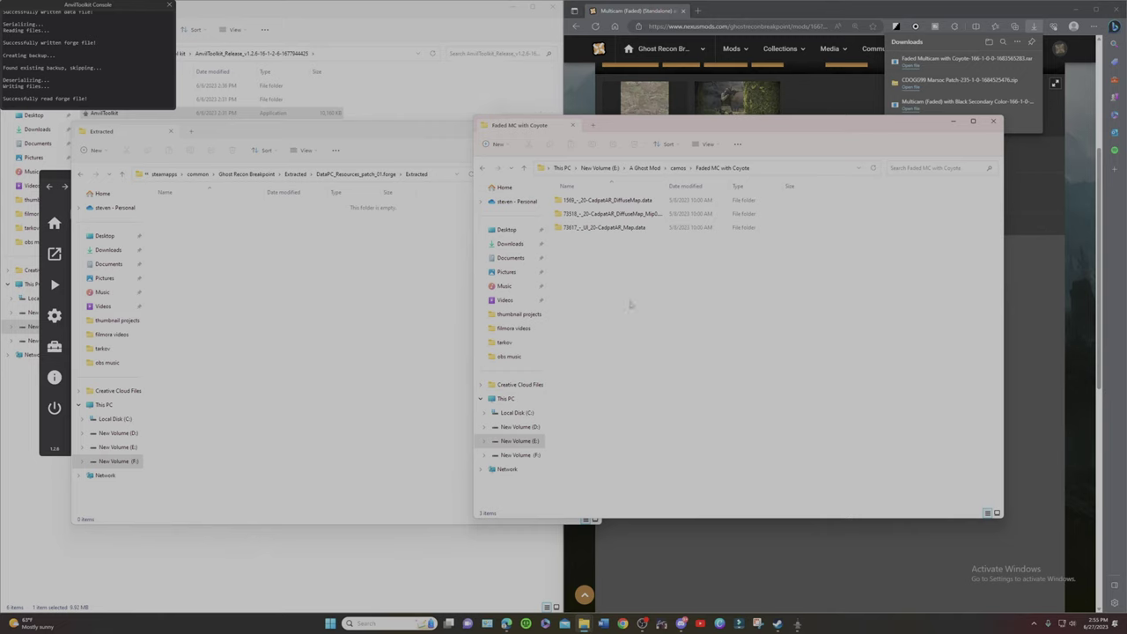
{"action": "left_click_drag", "start_coordinate": [675, 255], "coordinate": [249, 268]}
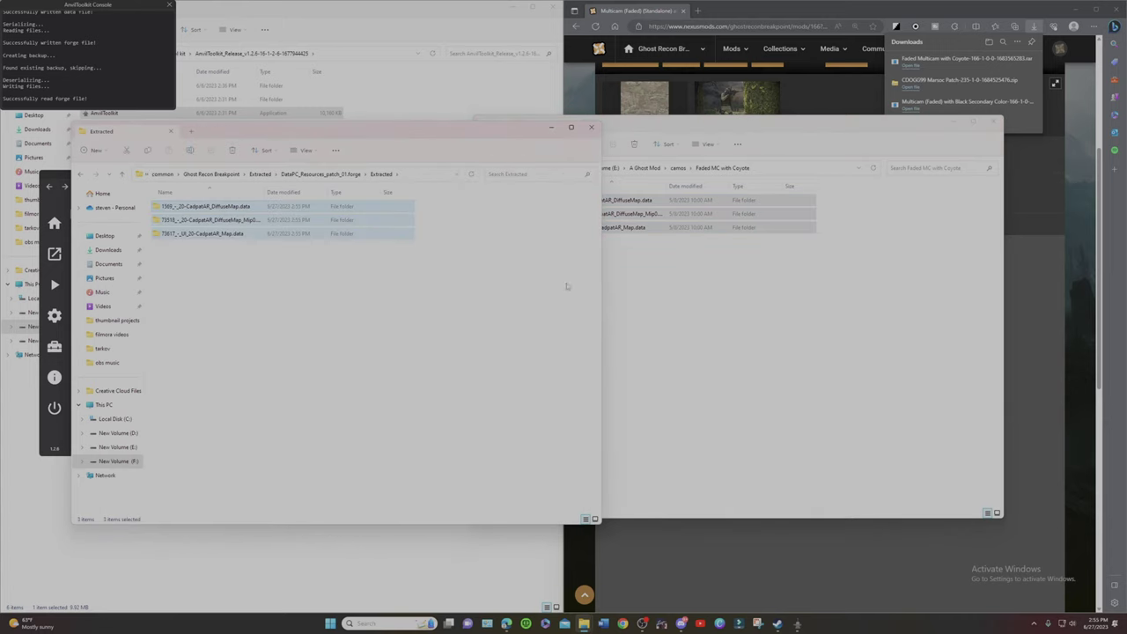
{"action": "left_click", "coordinate": [995, 122]}
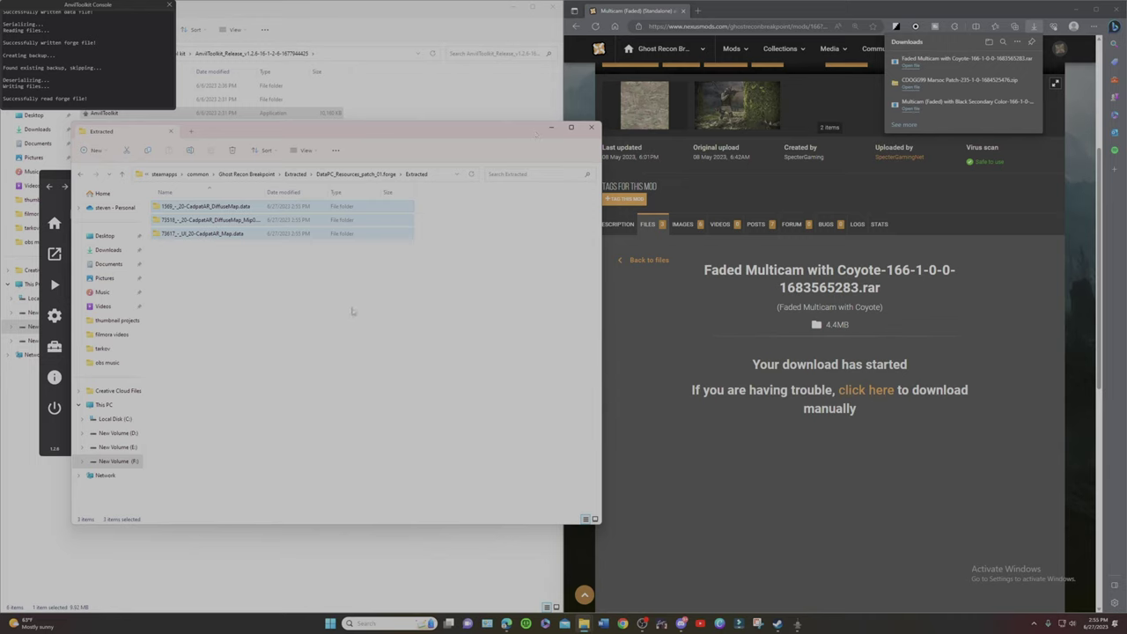
{"action": "left_click", "coordinate": [472, 174]}
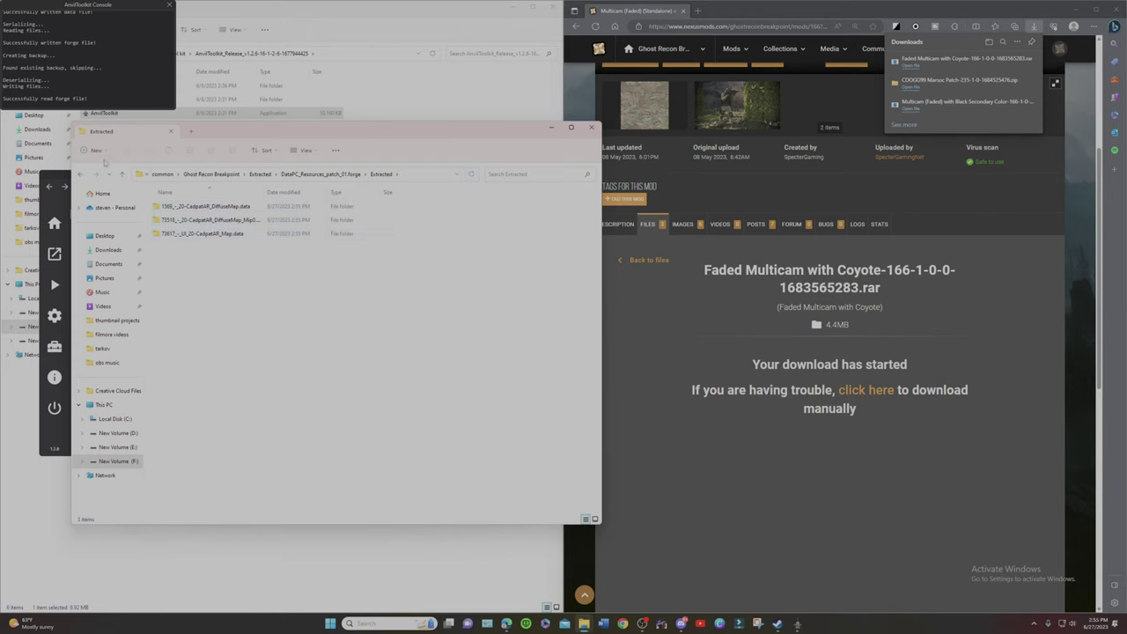
{"action": "left_click", "coordinate": [124, 176]}
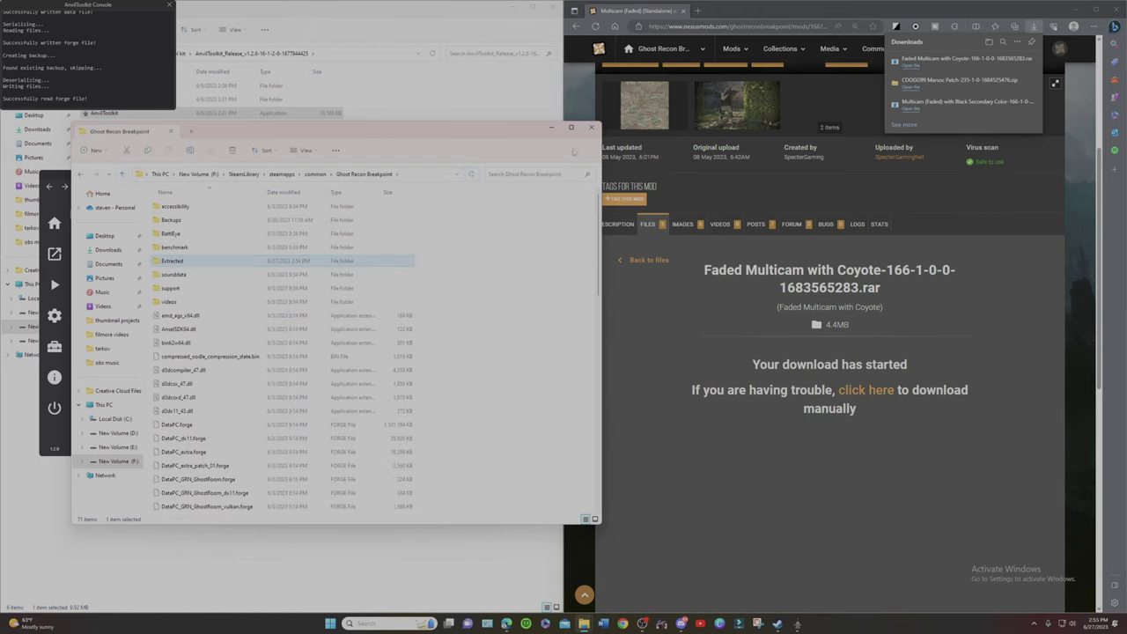
{"action": "left_click", "coordinate": [590, 127]}
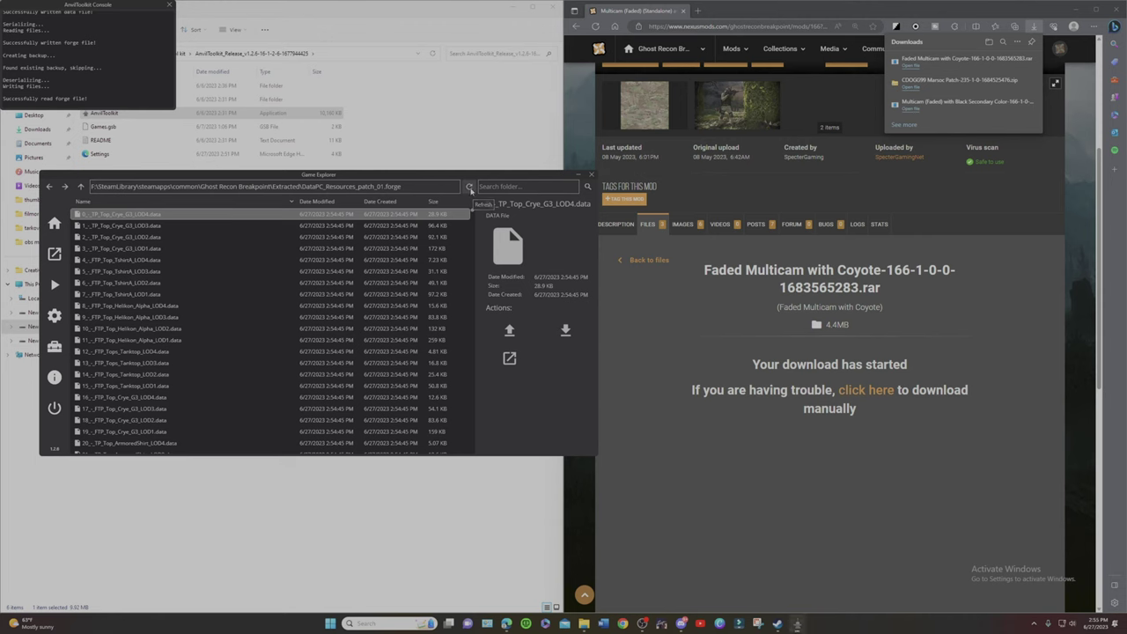
- Refresh Game Explorer and repack the three CadpatAR .data folders inside Extracted
{"action": "left_click", "coordinate": [470, 187]}
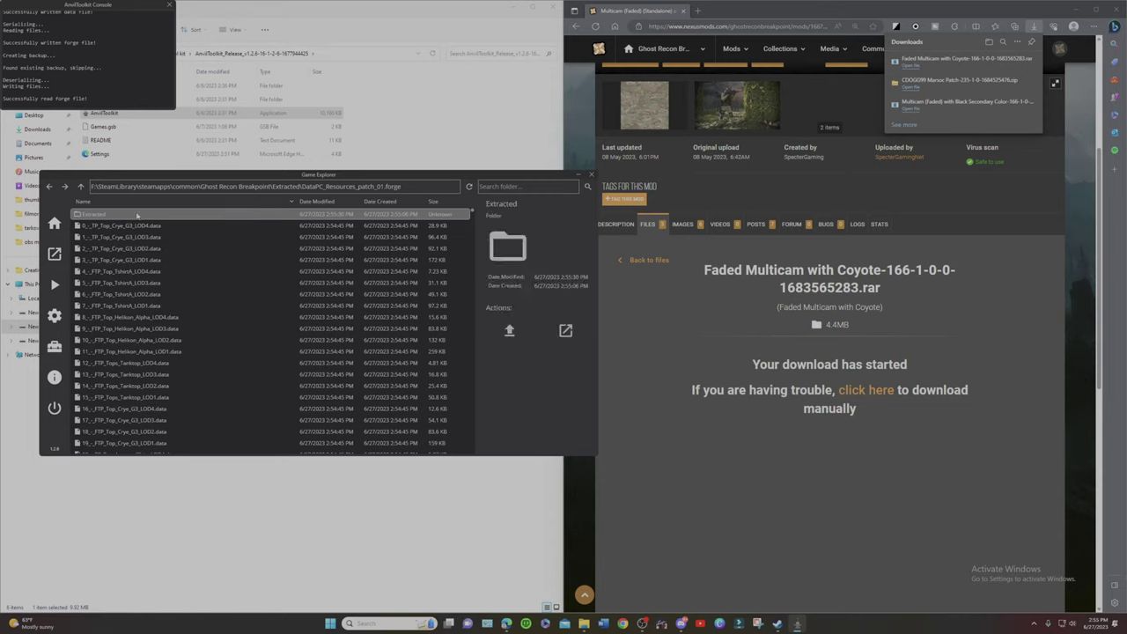
{"action": "double_click", "coordinate": [220, 214]}
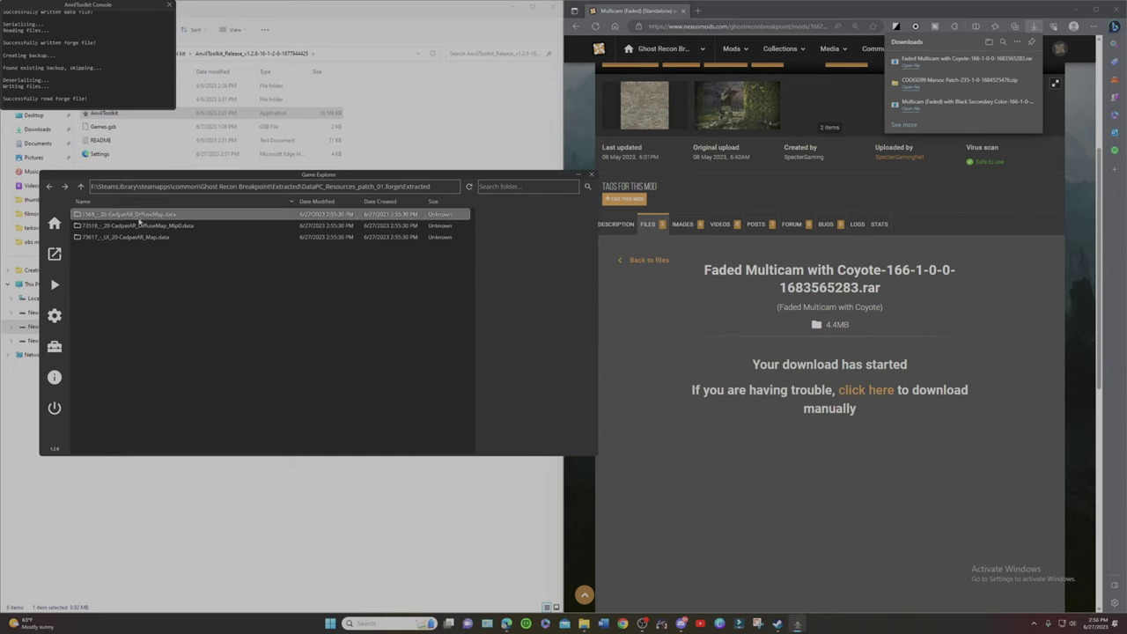
{"action": "left_click", "coordinate": [137, 216]}
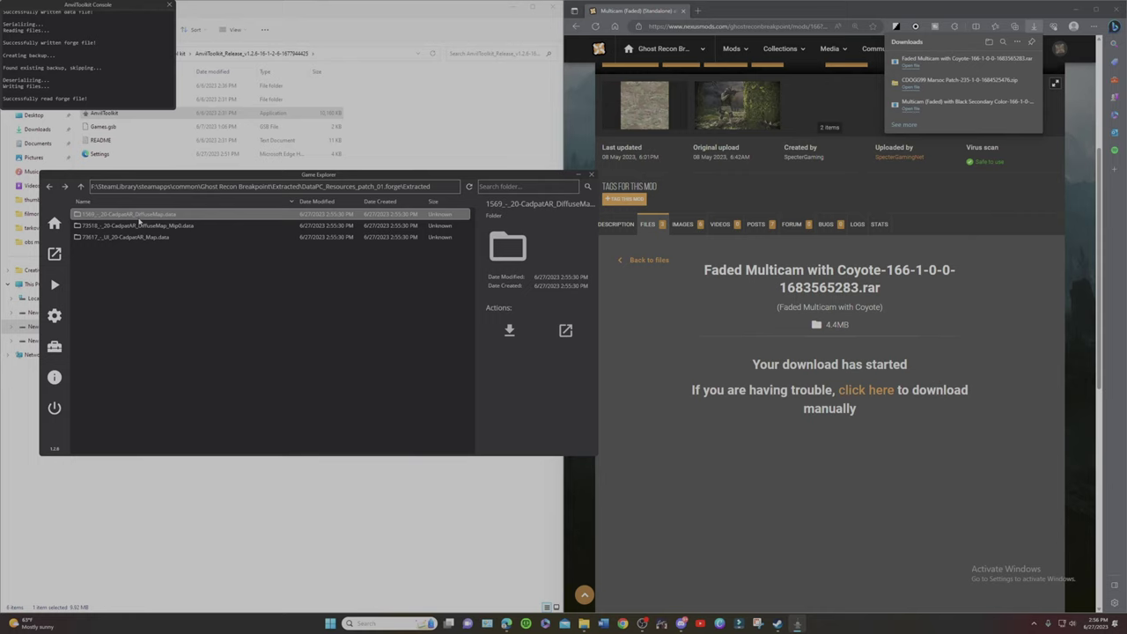
{"action": "left_click", "coordinate": [180, 234], "text": "shift"}
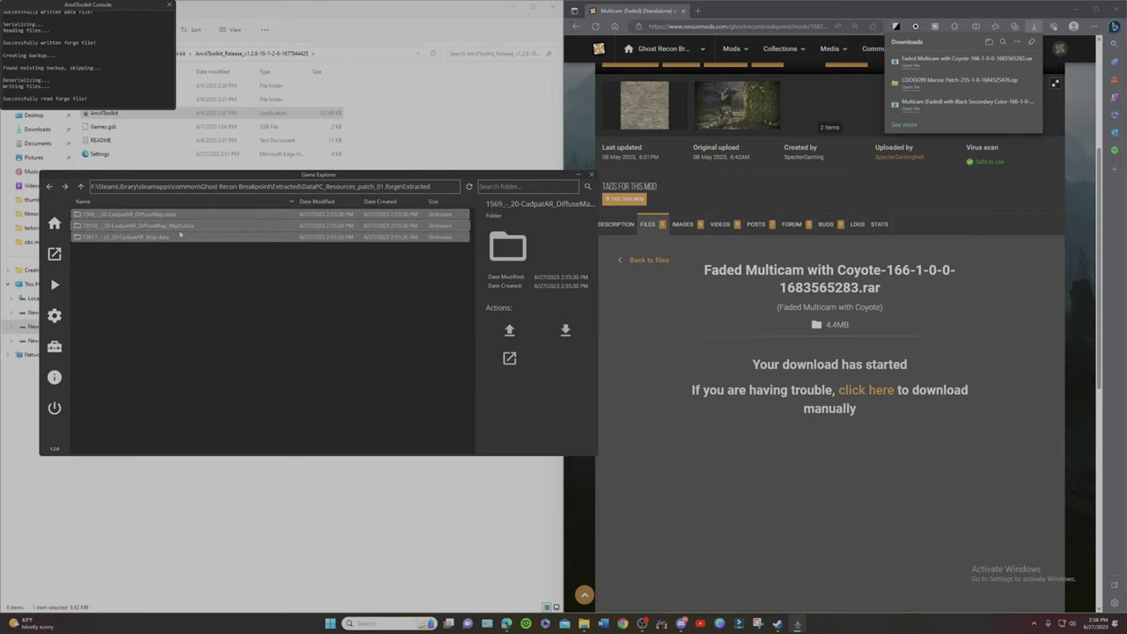
{"action": "right_click", "coordinate": [188, 226]}
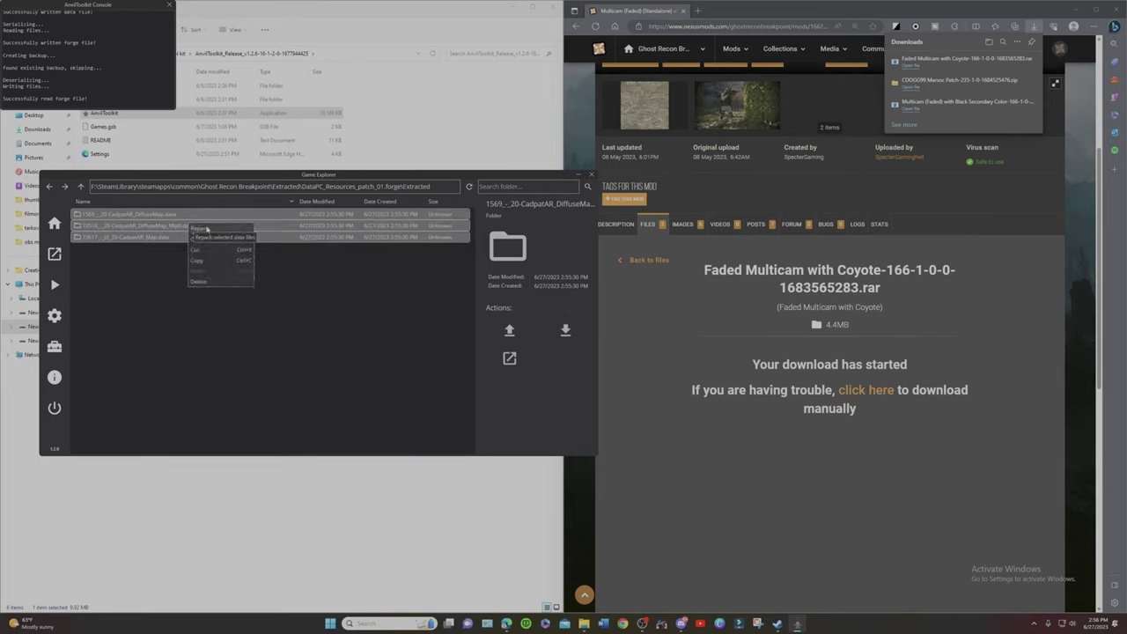
{"action": "left_click", "coordinate": [204, 229]}
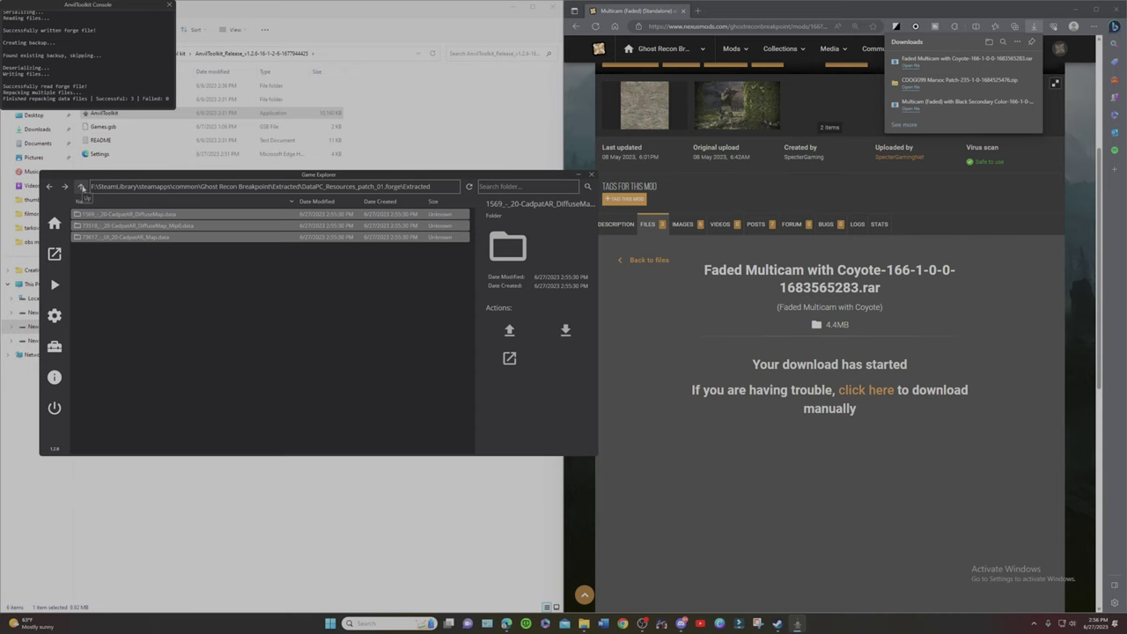
{"action": "left_click", "coordinate": [81, 187]}
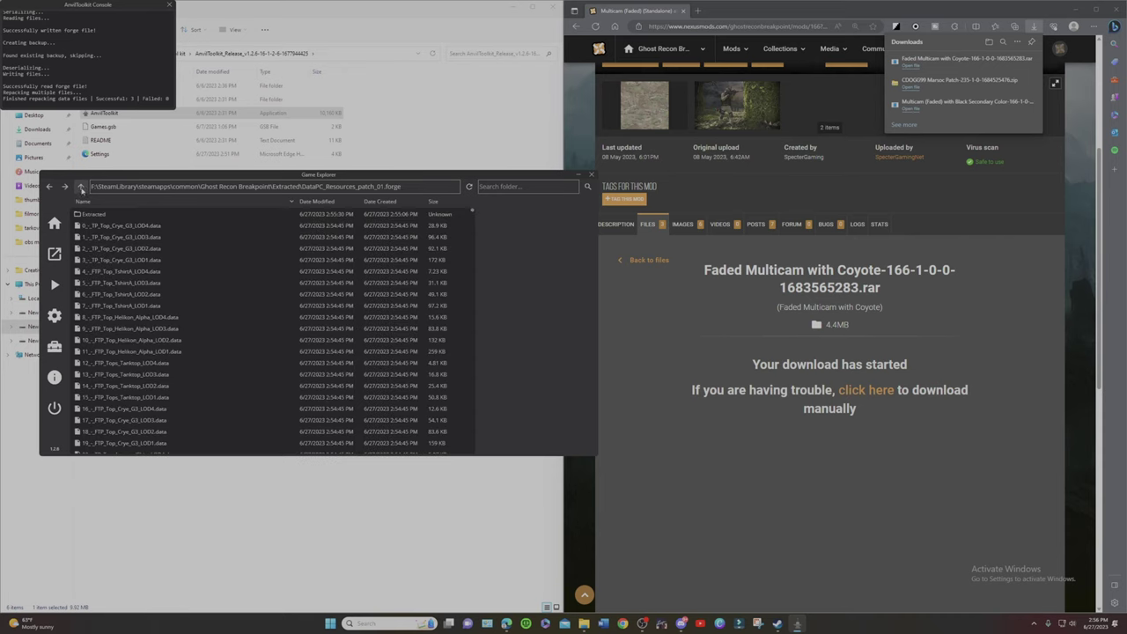
- Repack the DataPC_Resources_patch_01.forge archive from the list of unpacked forges
{"action": "double_click", "coordinate": [100, 214]}
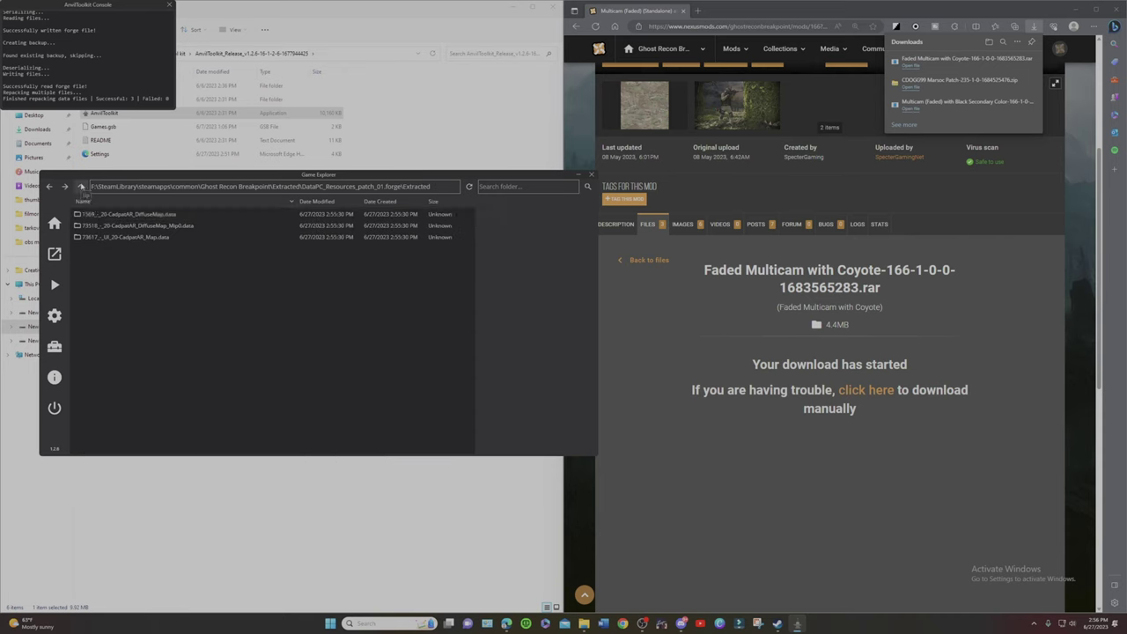
{"action": "left_click", "coordinate": [81, 186]}
{"action": "left_click", "coordinate": [81, 187]}
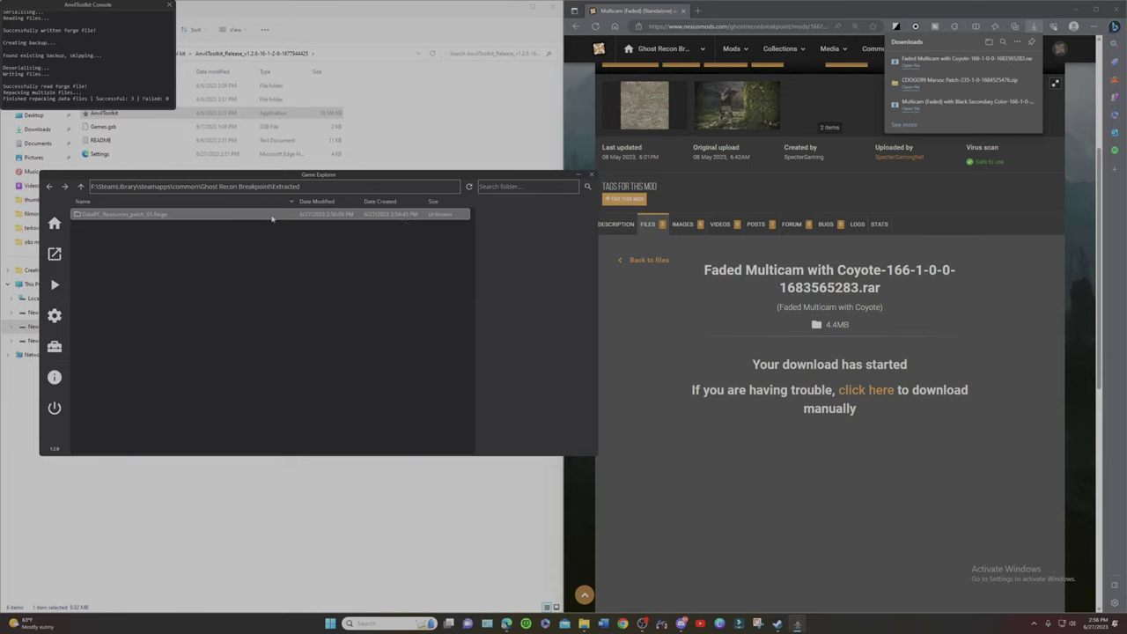
{"action": "left_click", "coordinate": [119, 215]}
{"action": "right_click", "coordinate": [115, 215]}
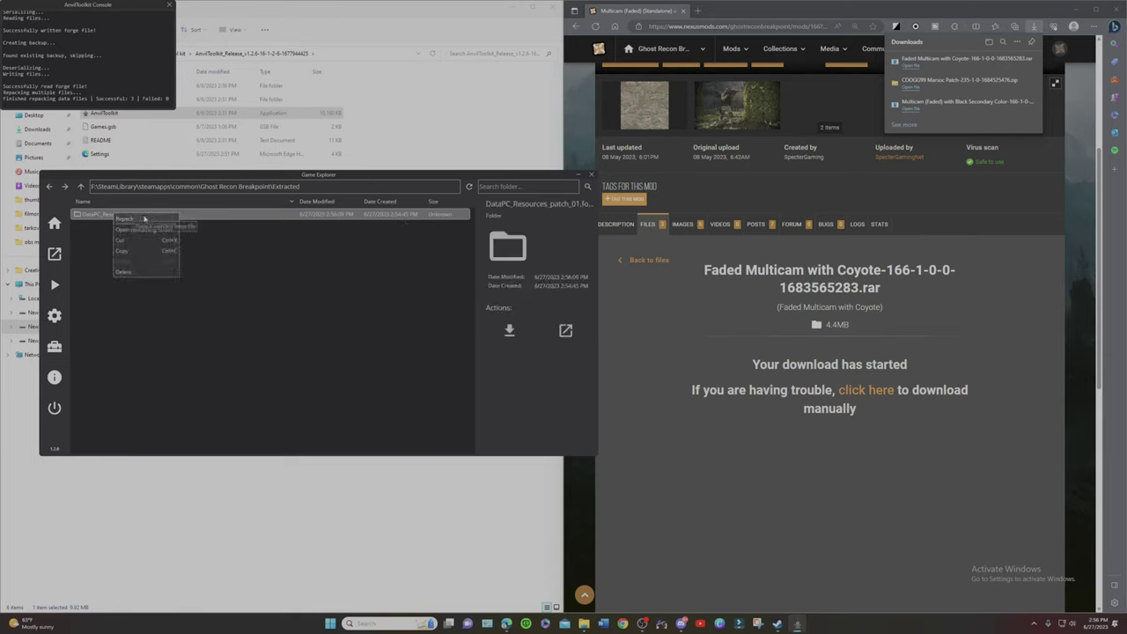
{"action": "left_click", "coordinate": [144, 219]}
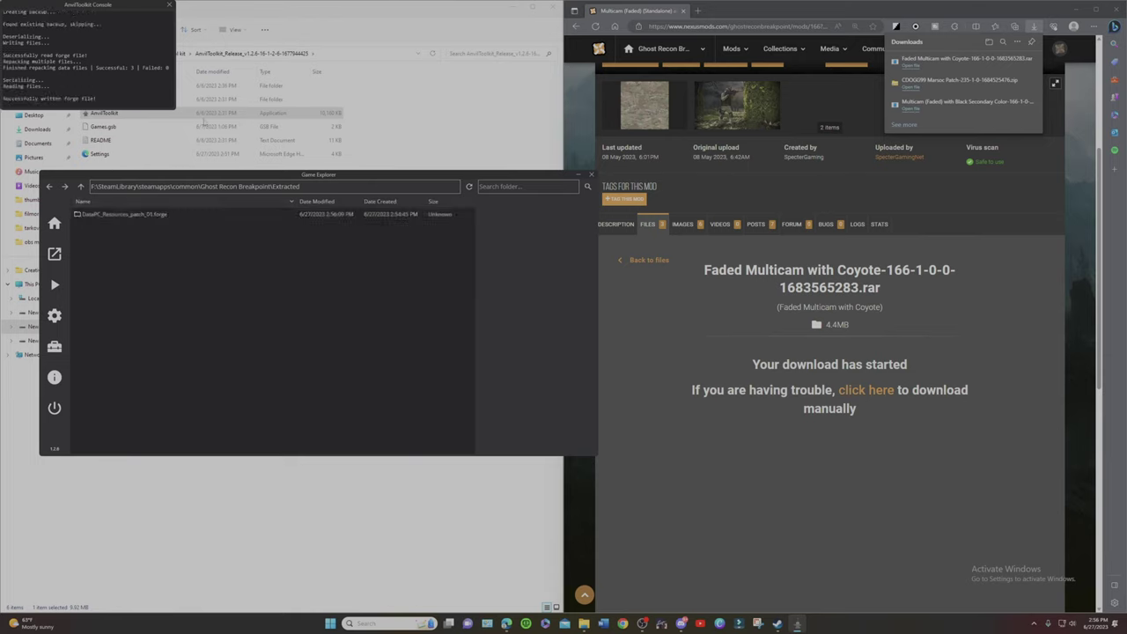
{"action": "left_click", "coordinate": [79, 185]}
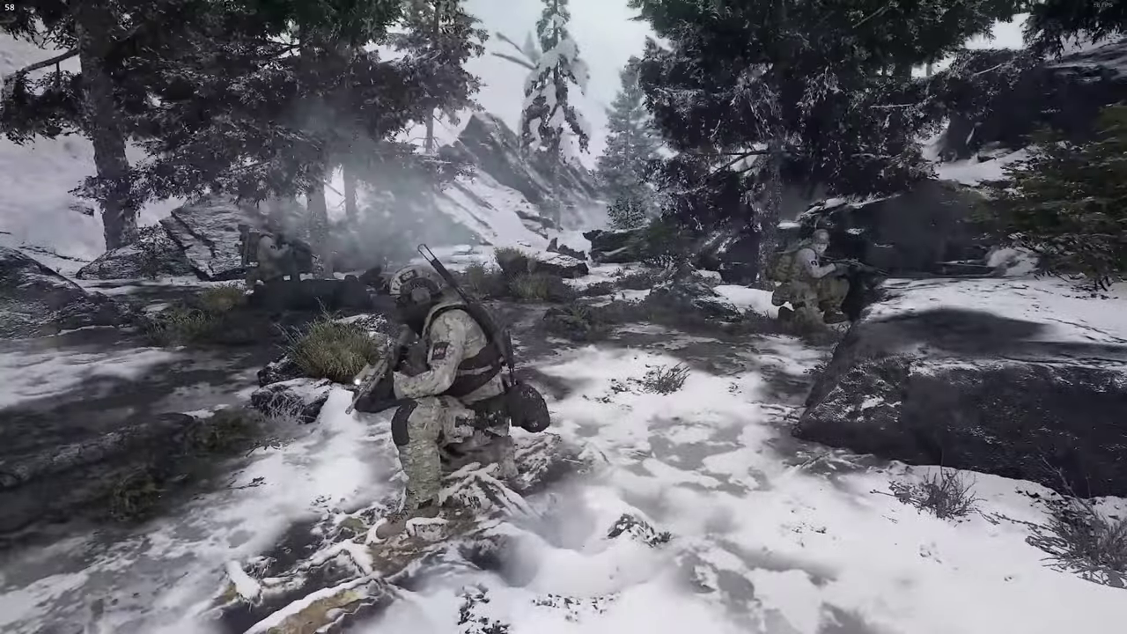
- Check the pants' Gear Skins colours, find CADPAT AR still locked, then exit to gameplay
{"action": "key", "text": "Escape"}
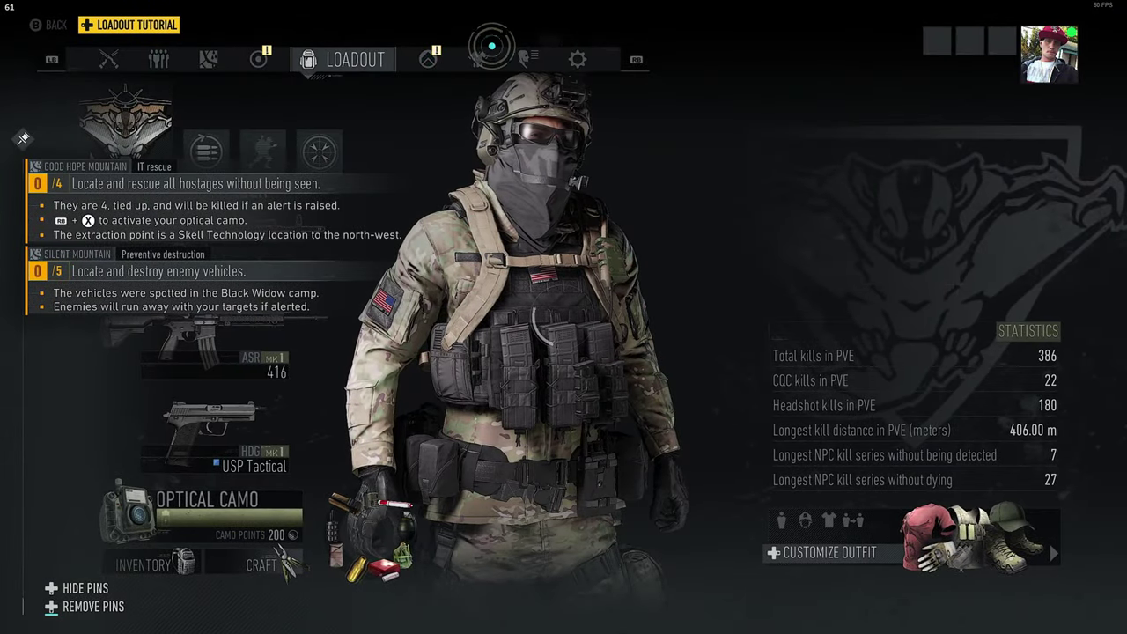
{"action": "left_click", "coordinate": [477, 59]}
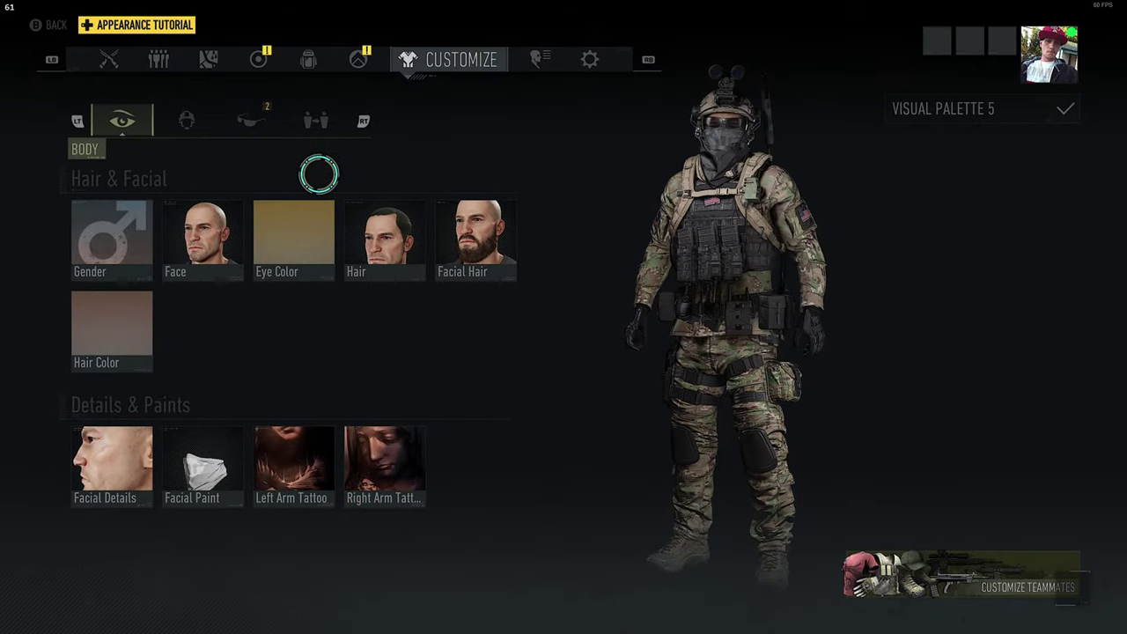
{"action": "key", "text": "e"}
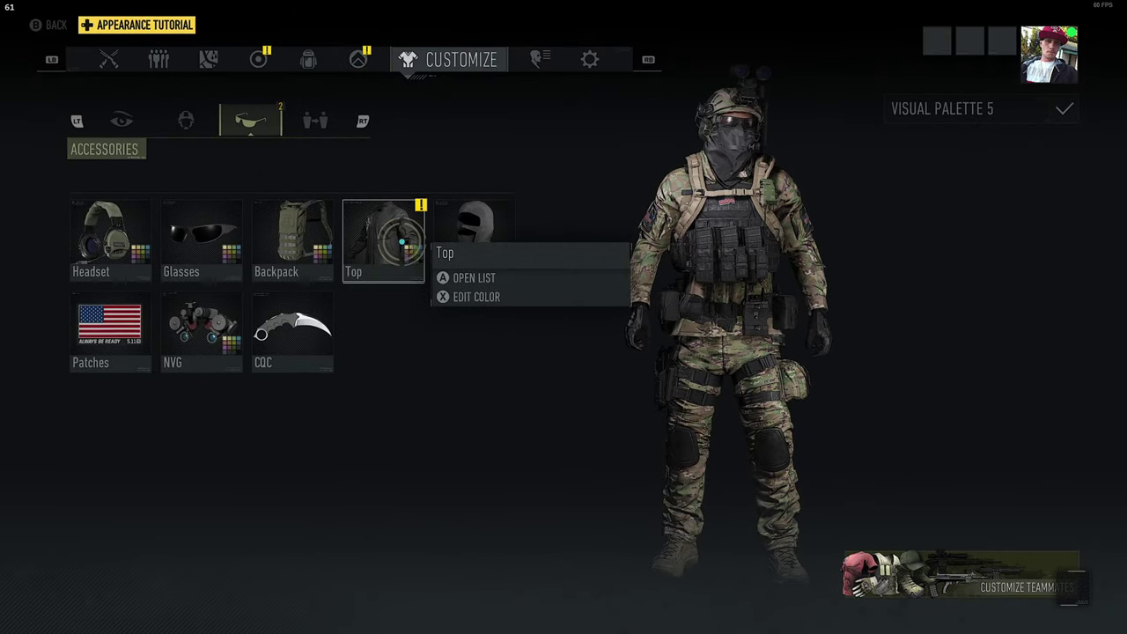
{"action": "key", "text": "q"}
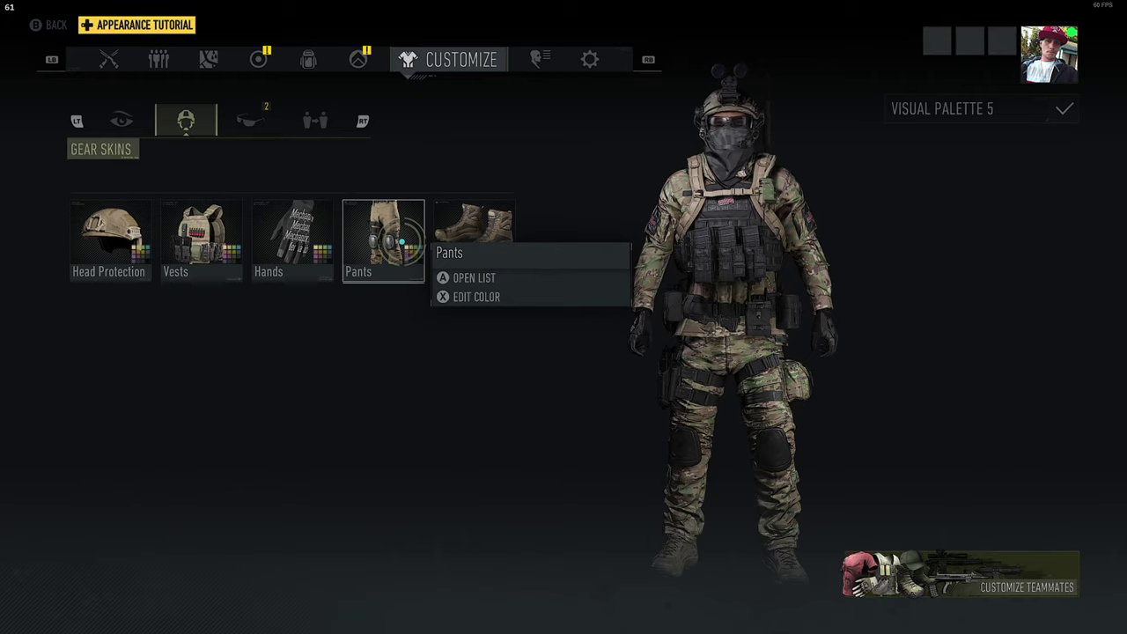
{"action": "right_click", "coordinate": [401, 240]}
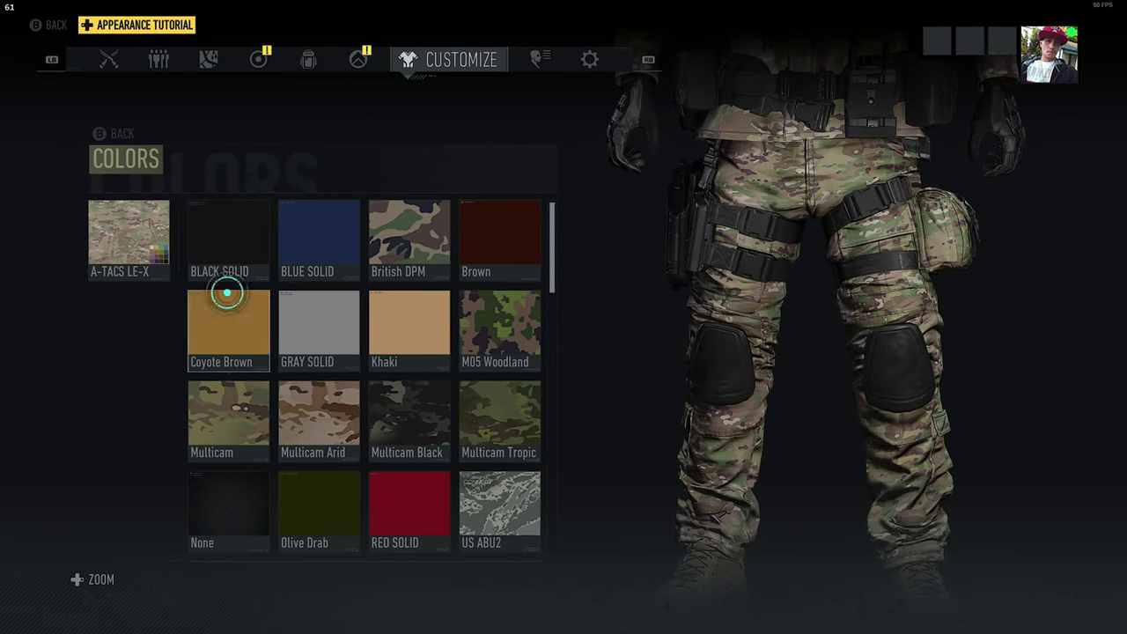
{"action": "scroll", "coordinate": [224, 292], "scroll_direction": "down", "scroll_amount": 2}
{"action": "scroll", "coordinate": [226, 293], "scroll_direction": "down", "scroll_amount": 6}
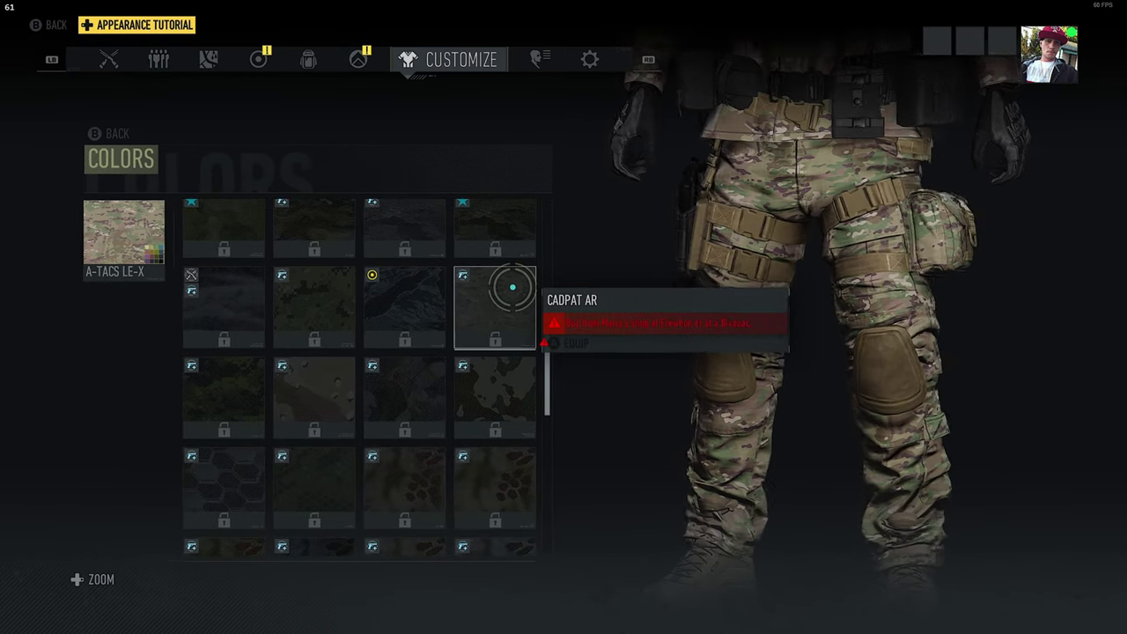
{"action": "scroll", "coordinate": [513, 287], "scroll_direction": "down", "scroll_amount": 1}
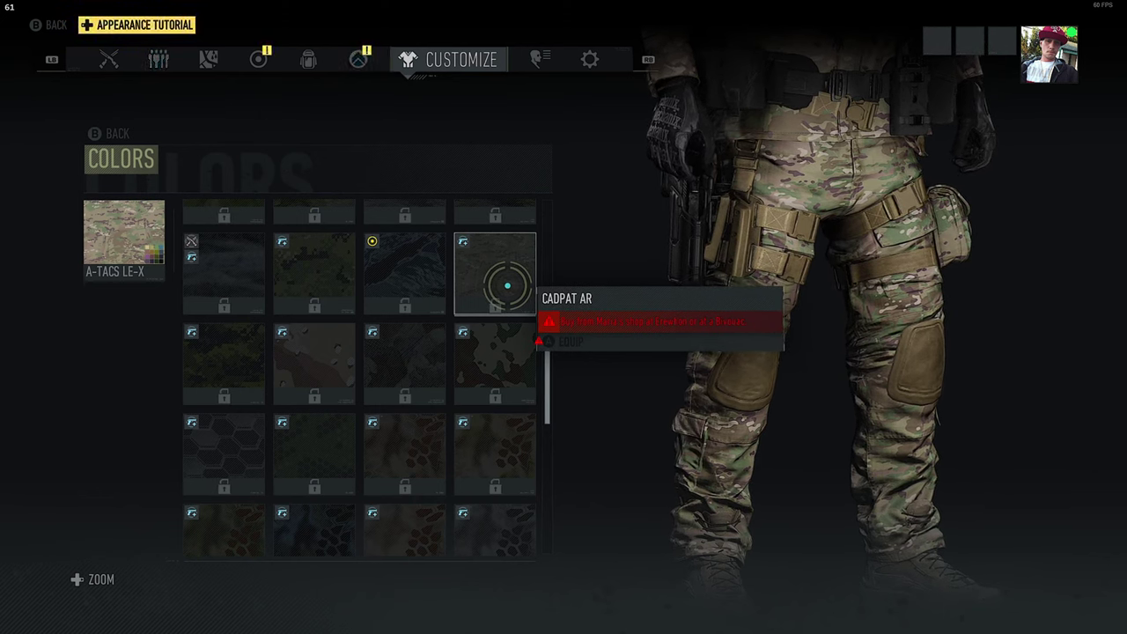
{"action": "key", "text": "Escape"}
{"action": "key", "text": "Escape"}
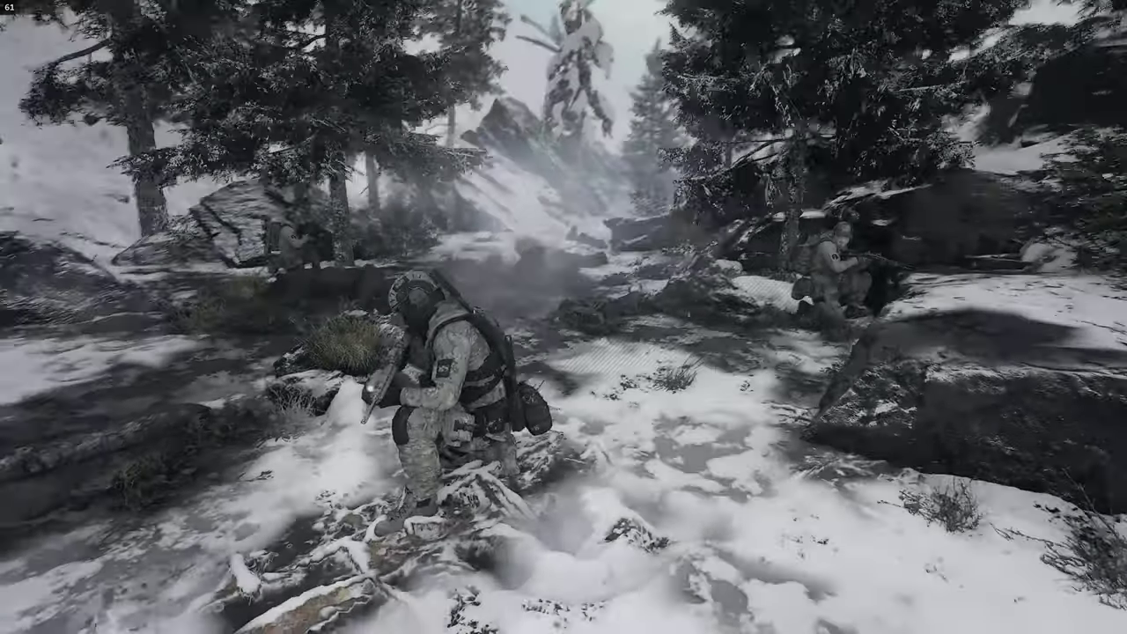
- Deploy a bivouac and buy the CADPAT AR camo for 2200 credits in Paints and Camos
{"action": "key", "text": "f"}
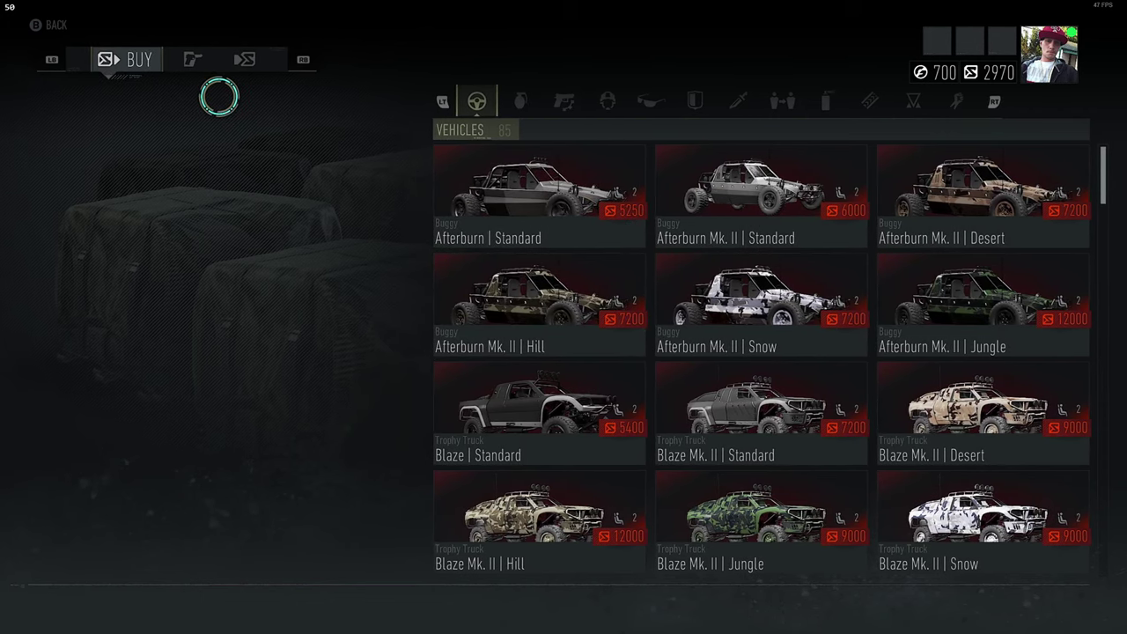
{"action": "key", "text": "e"}
{"action": "key", "text": "e"}
{"action": "key", "text": "e"}
{"action": "key", "text": "e"}
{"action": "key", "text": "e"}
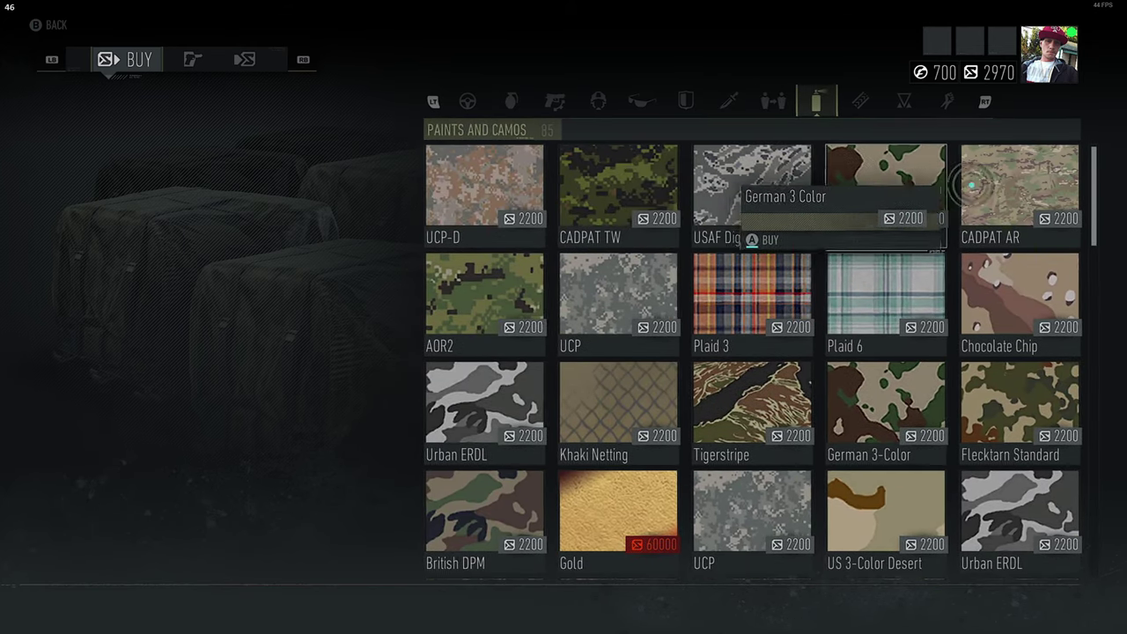
{"action": "left_click", "coordinate": [1037, 186]}
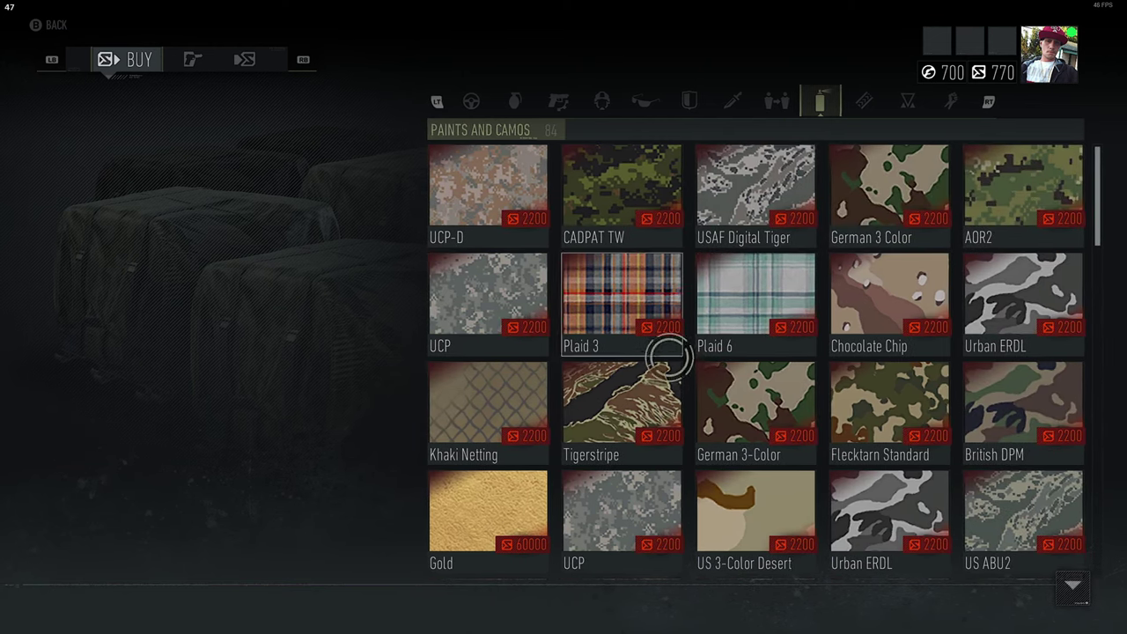
{"action": "scroll", "coordinate": [669, 354], "scroll_direction": "down", "scroll_amount": 3}
{"action": "scroll", "coordinate": [900, 412], "scroll_direction": "up", "scroll_amount": 3}
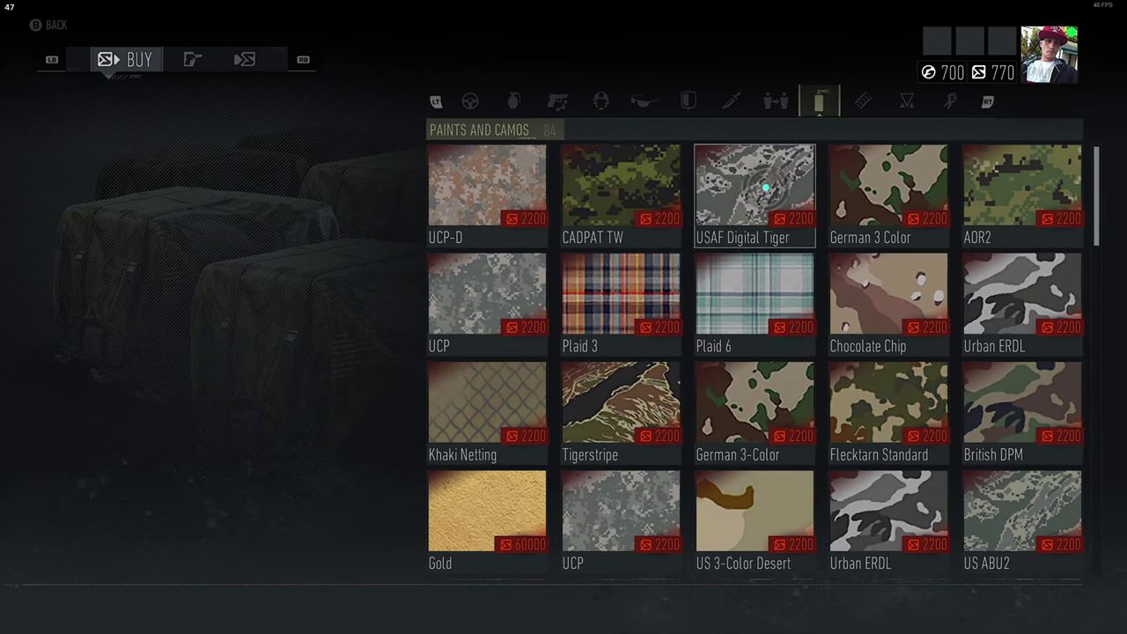
{"action": "scroll", "coordinate": [967, 312], "scroll_direction": "down", "scroll_amount": 1}
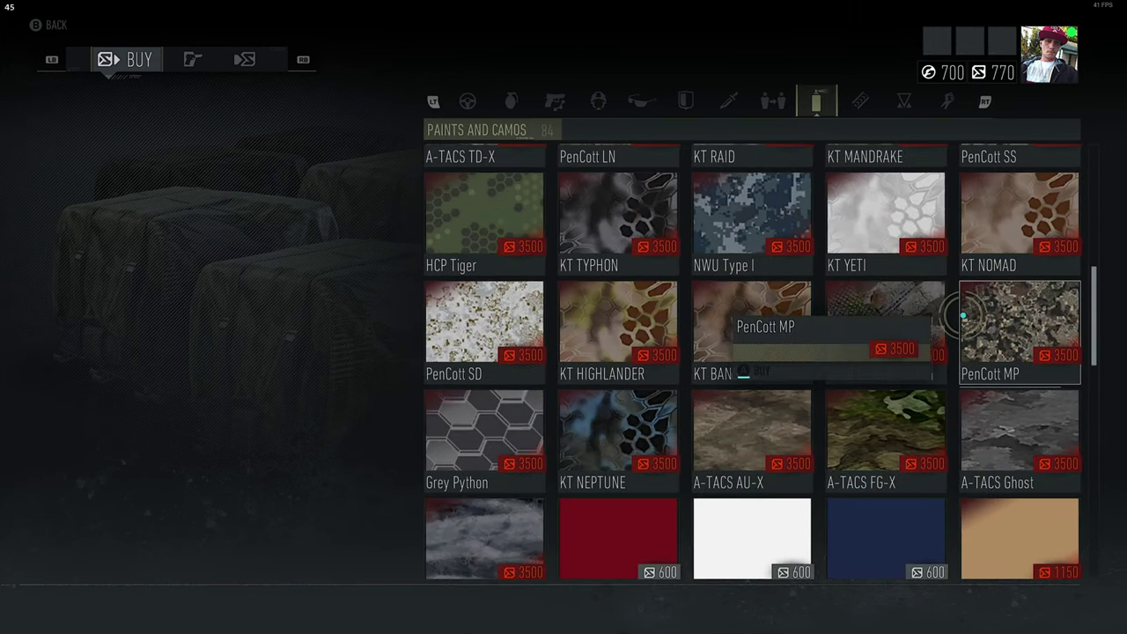
{"action": "scroll", "coordinate": [850, 373], "scroll_direction": "down", "scroll_amount": 5}
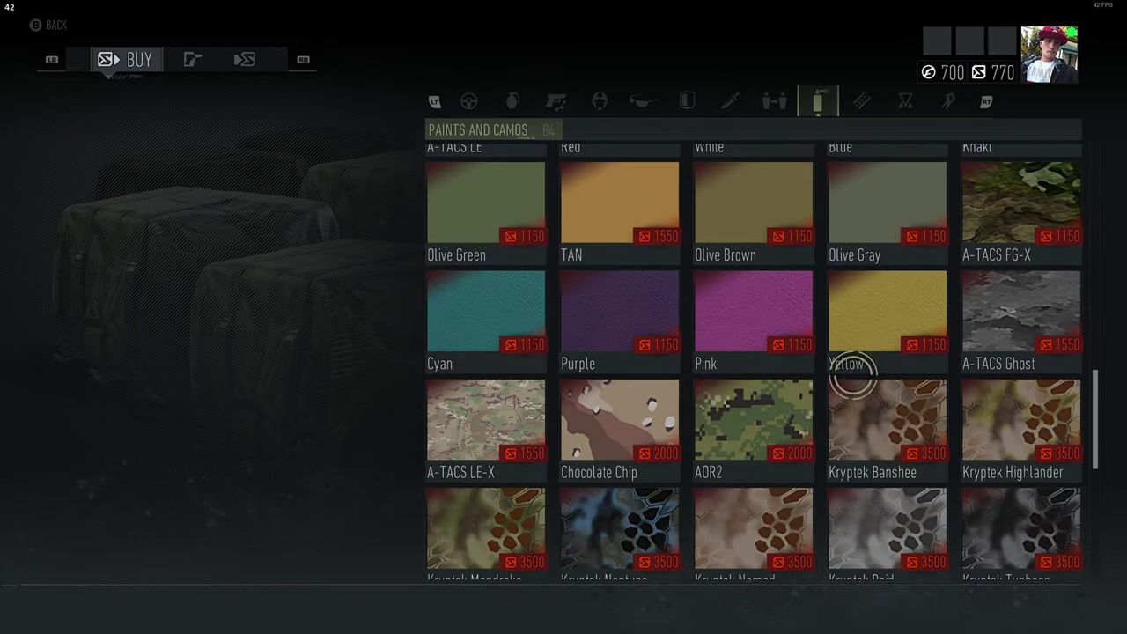
{"action": "scroll", "coordinate": [853, 375], "scroll_direction": "down", "scroll_amount": 2}
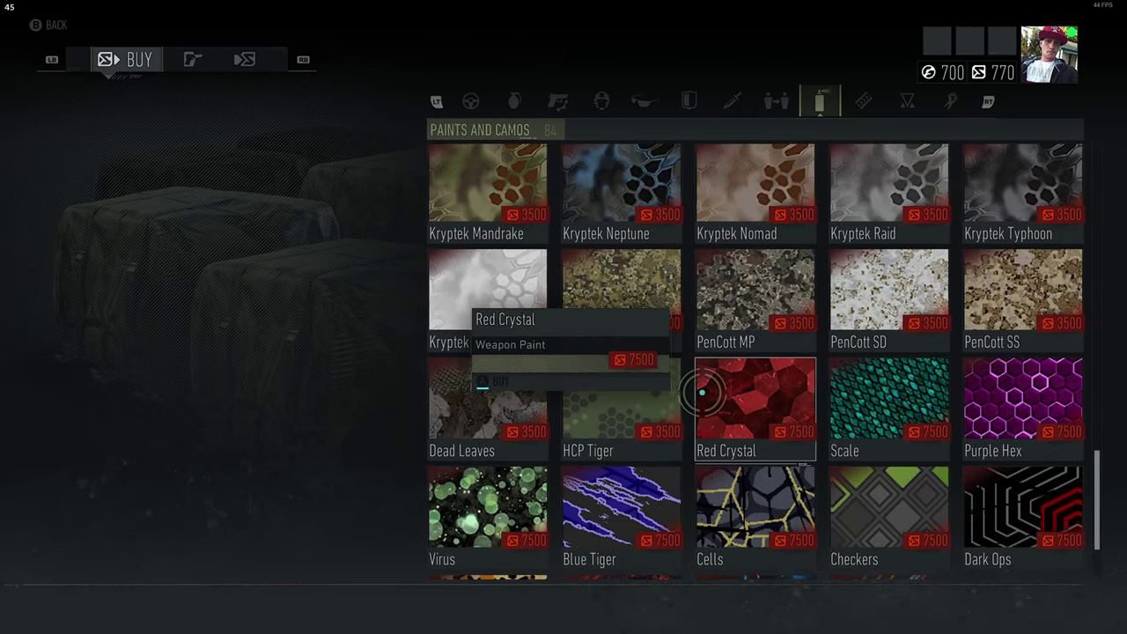
{"action": "scroll", "coordinate": [702, 391], "scroll_direction": "down", "scroll_amount": 1}
{"action": "key", "text": "Escape"}
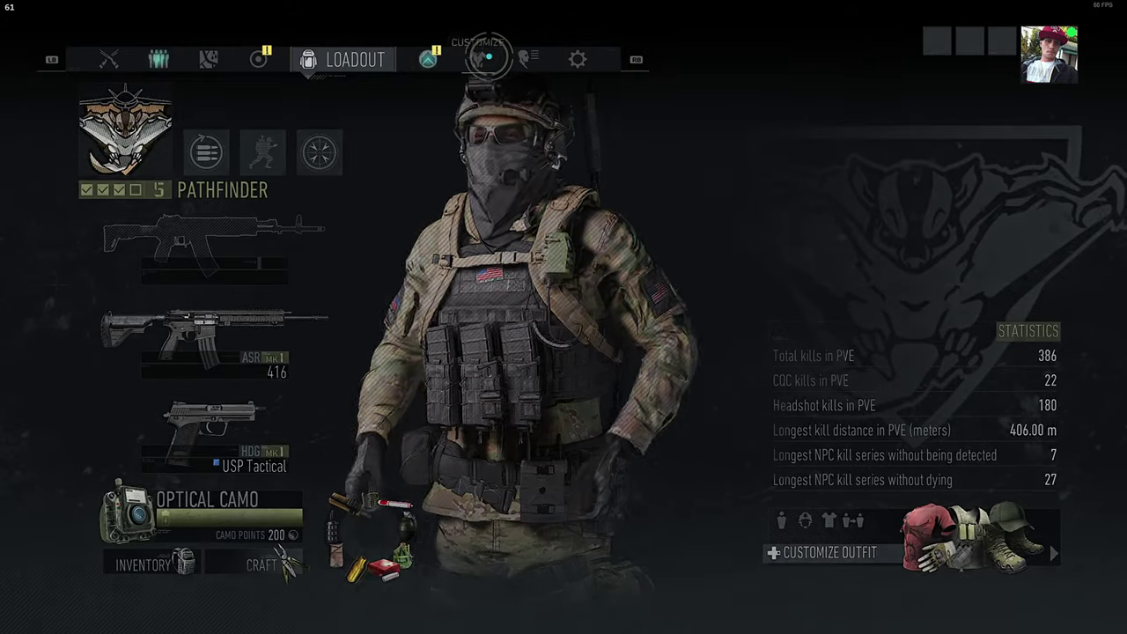
- Equip the CADPAT AR camo on the character's pants in Gear Skins
{"action": "left_click", "coordinate": [488, 56]}
{"action": "key", "text": "e"}
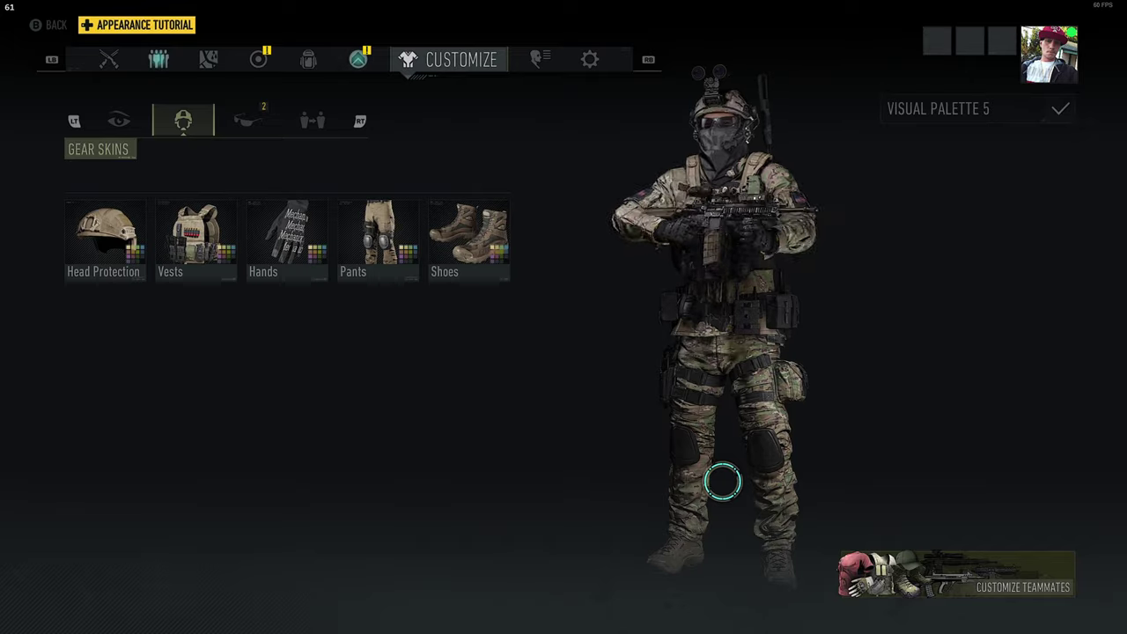
{"action": "right_click", "coordinate": [414, 262]}
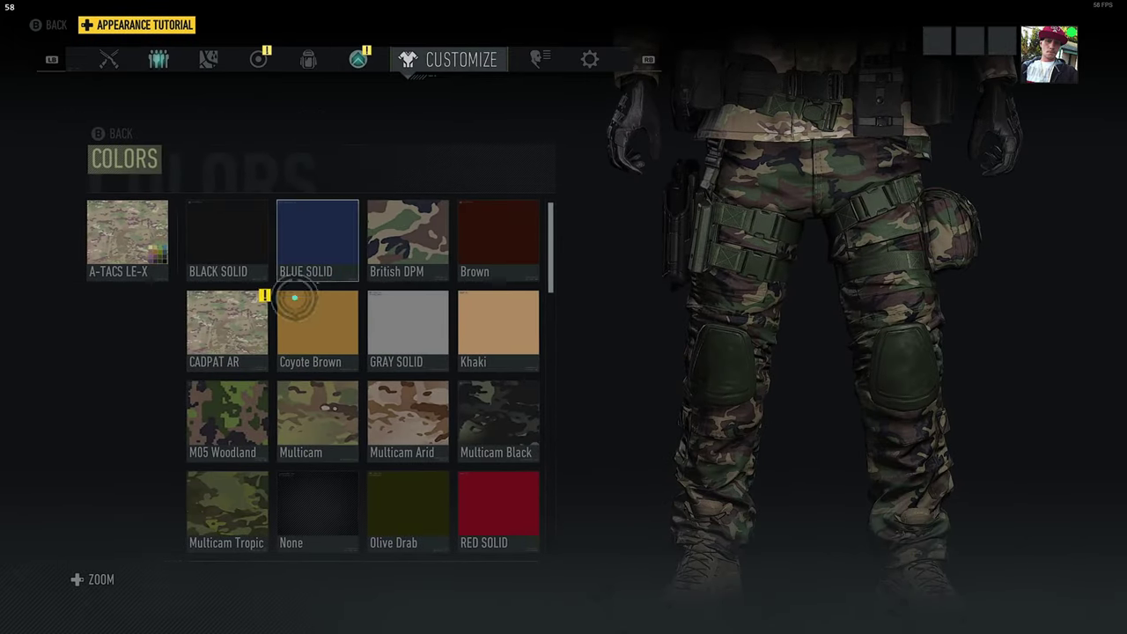
{"action": "left_click", "coordinate": [297, 296]}
{"action": "key", "text": "Escape"}
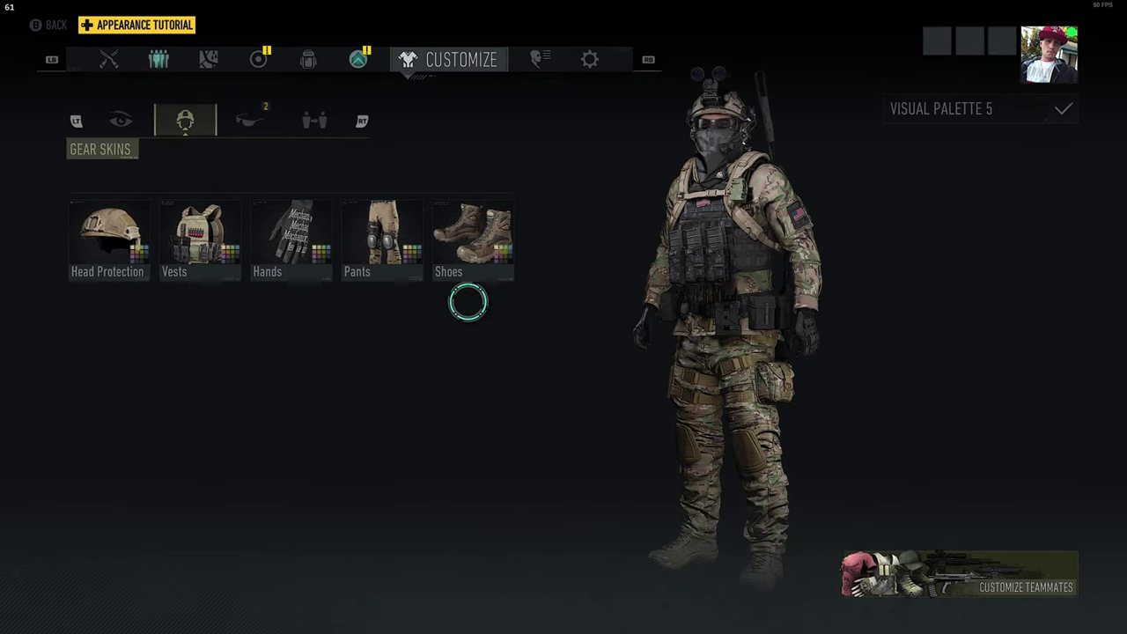
{"action": "right_click", "coordinate": [380, 227]}
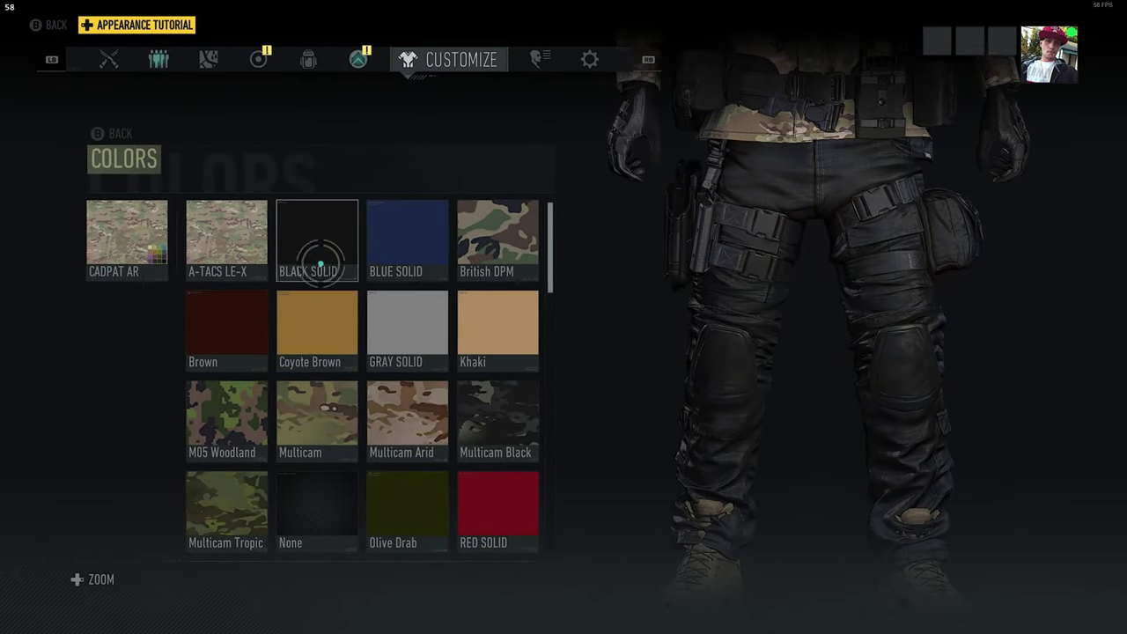
{"action": "key", "text": "Escape"}
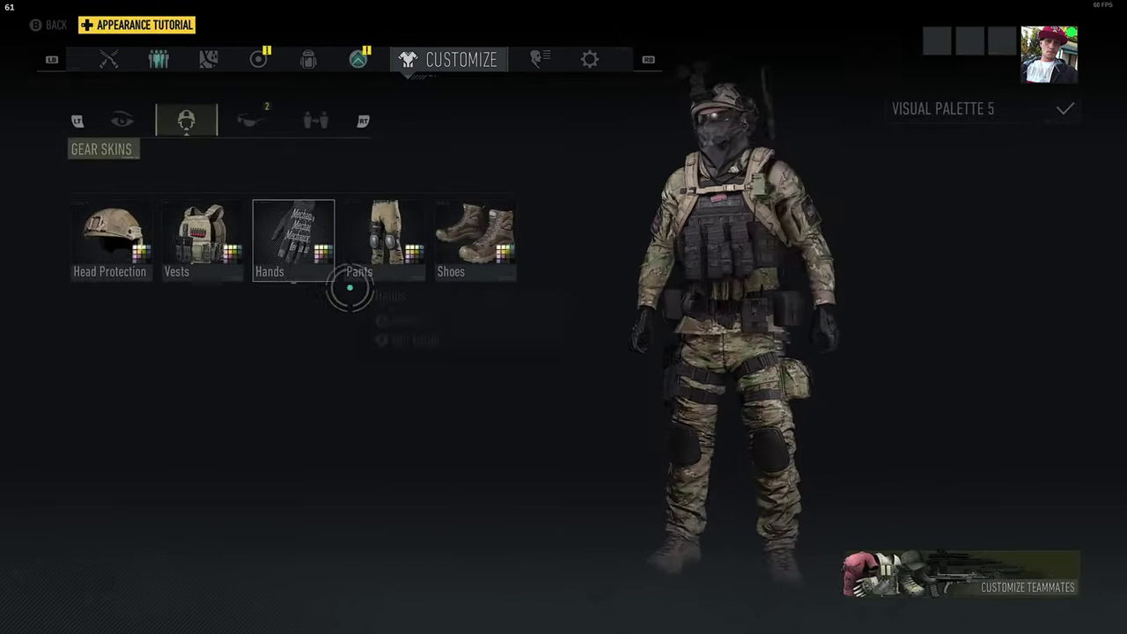
- Review the vest and backpack colour options, then turn the character to view its back
{"action": "key", "text": "q"}
{"action": "key", "text": "e"}
{"action": "right_click", "coordinate": [208, 257]}
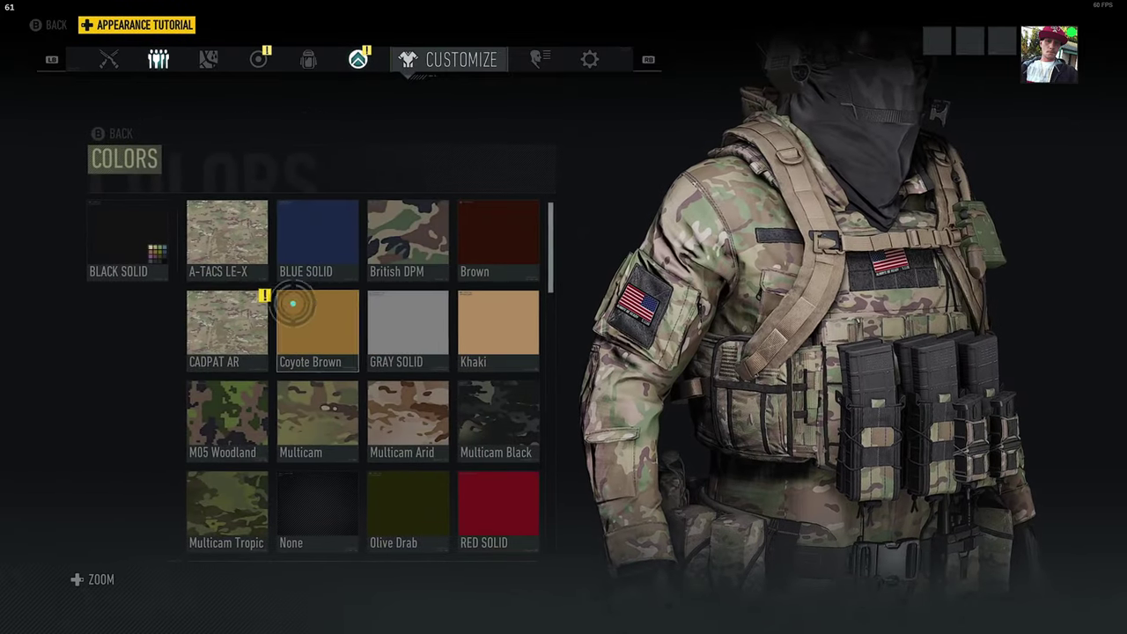
{"action": "key", "text": "Escape"}
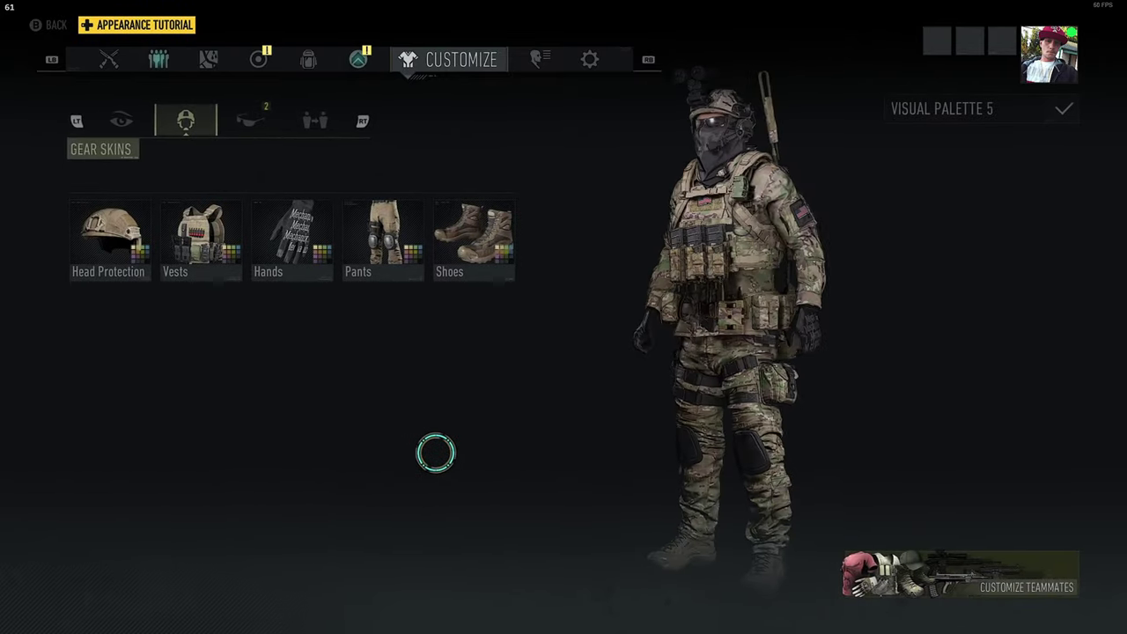
{"action": "key", "text": "e"}
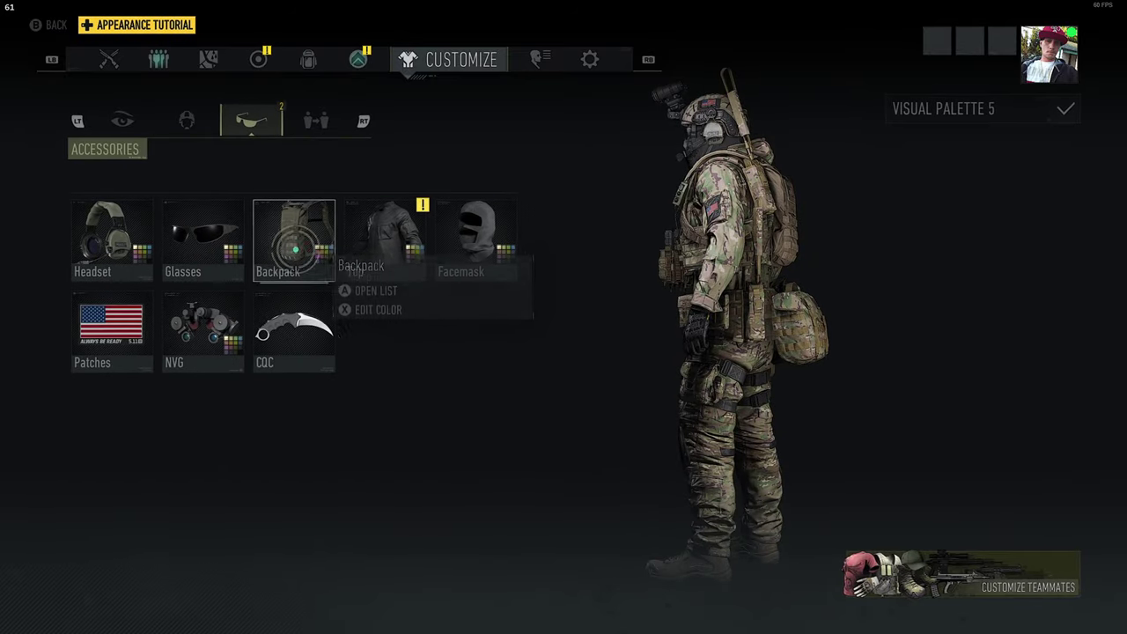
{"action": "right_click", "coordinate": [296, 251]}
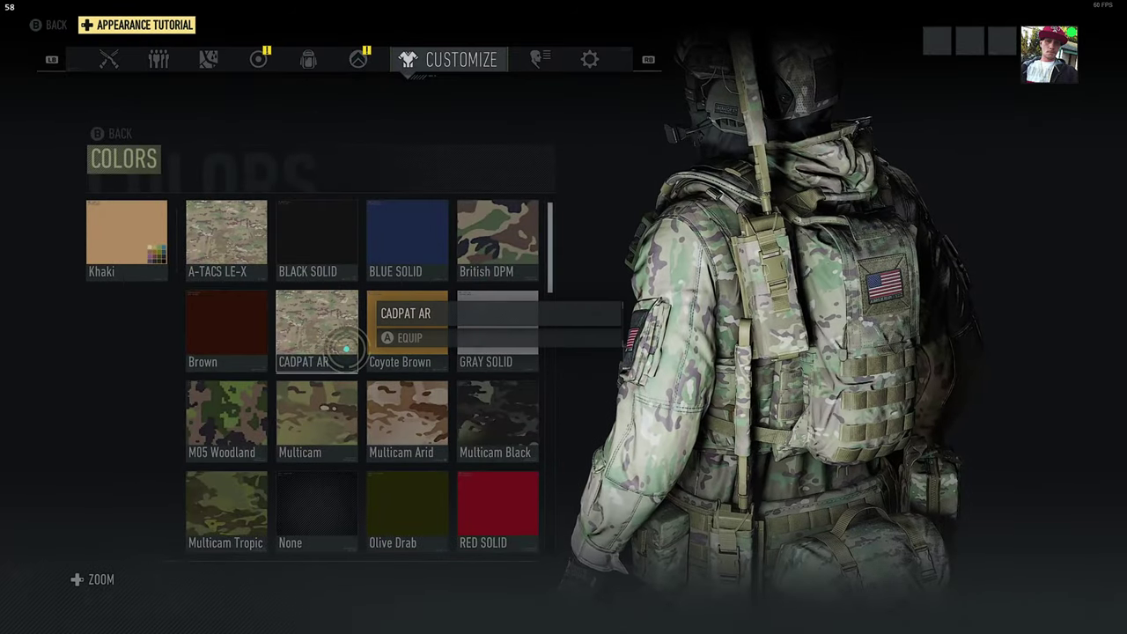
{"action": "key", "text": "Escape"}
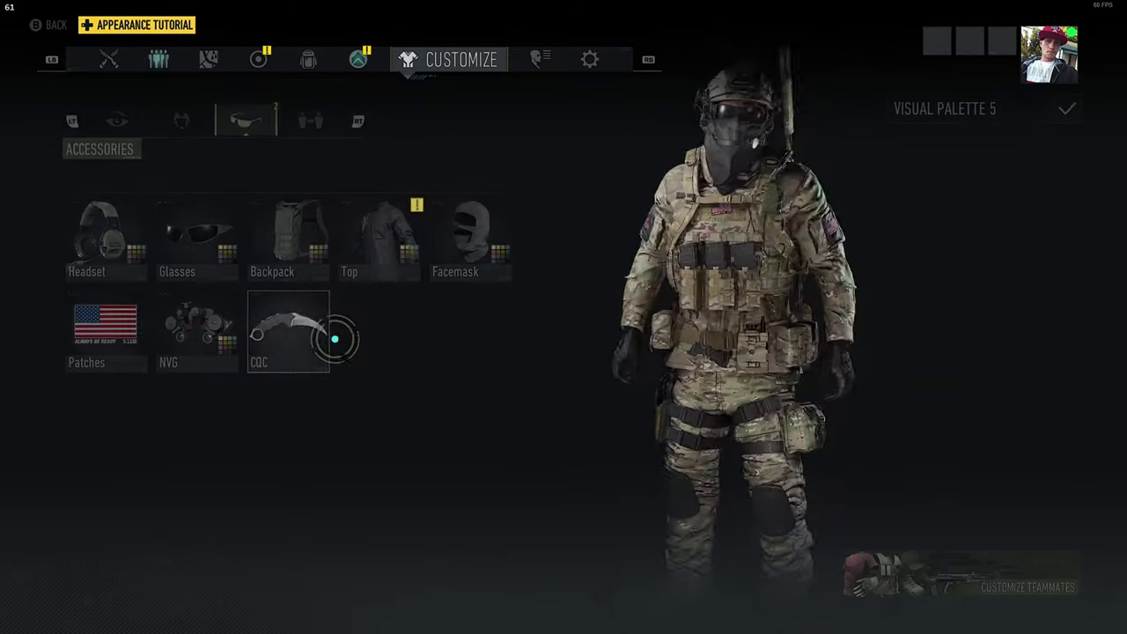
{"action": "left_click_drag", "start_coordinate": [467, 422], "coordinate": [561, 545]}
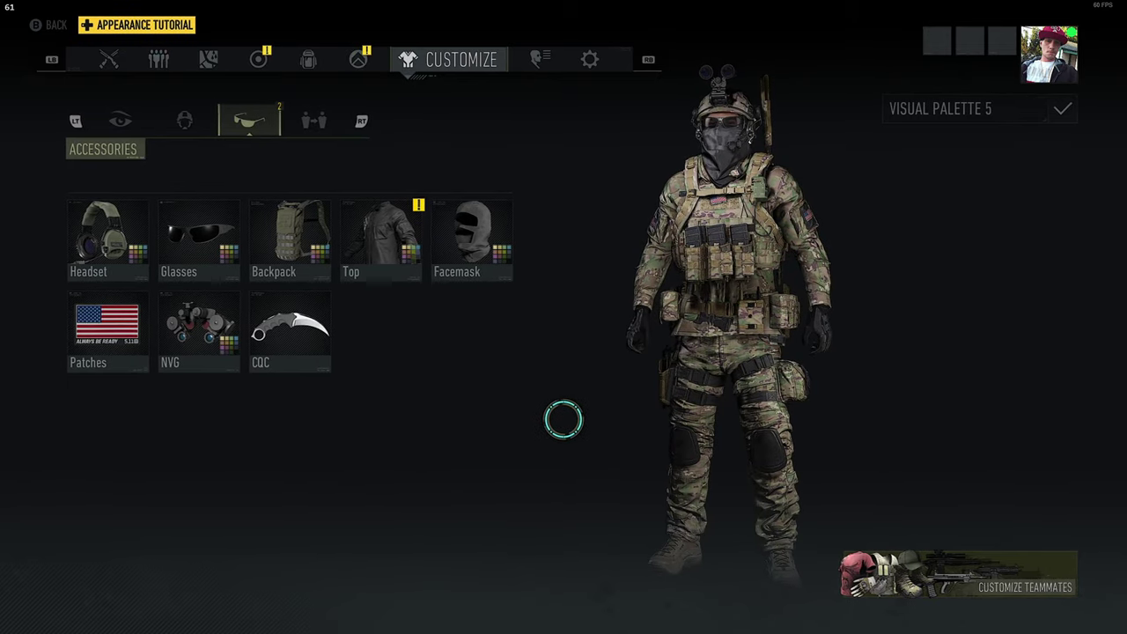
- In Gear Skins, apply the CADPAT AR camo to the Hands slot's gloves
{"action": "left_click_drag", "start_coordinate": [563, 418], "coordinate": [792, 431]}
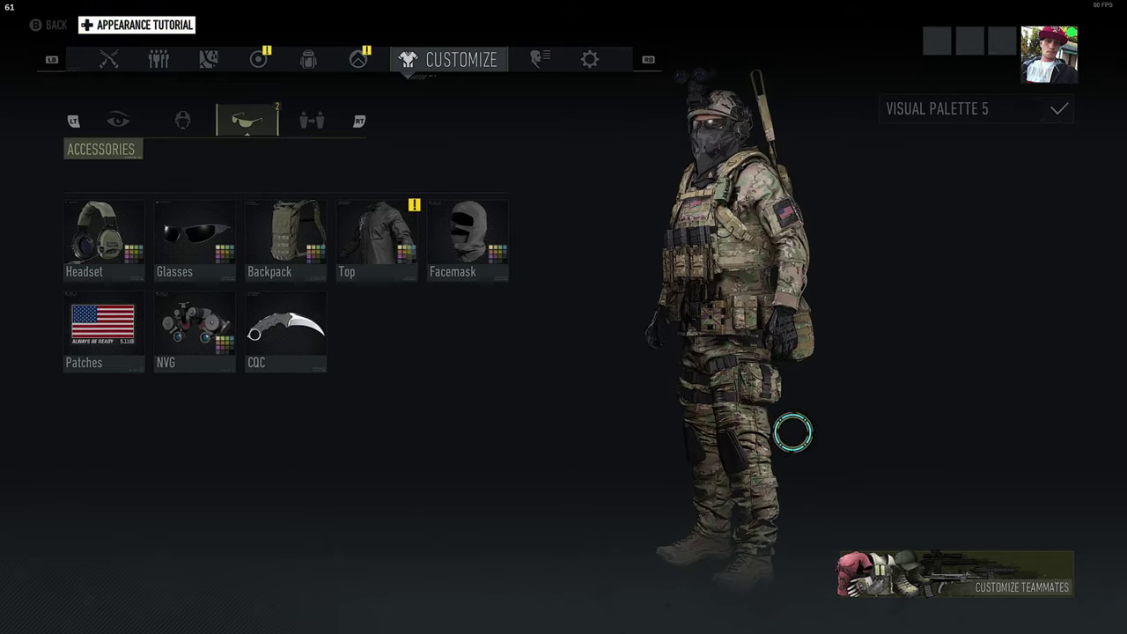
{"action": "key", "text": "q"}
{"action": "right_click", "coordinate": [294, 241]}
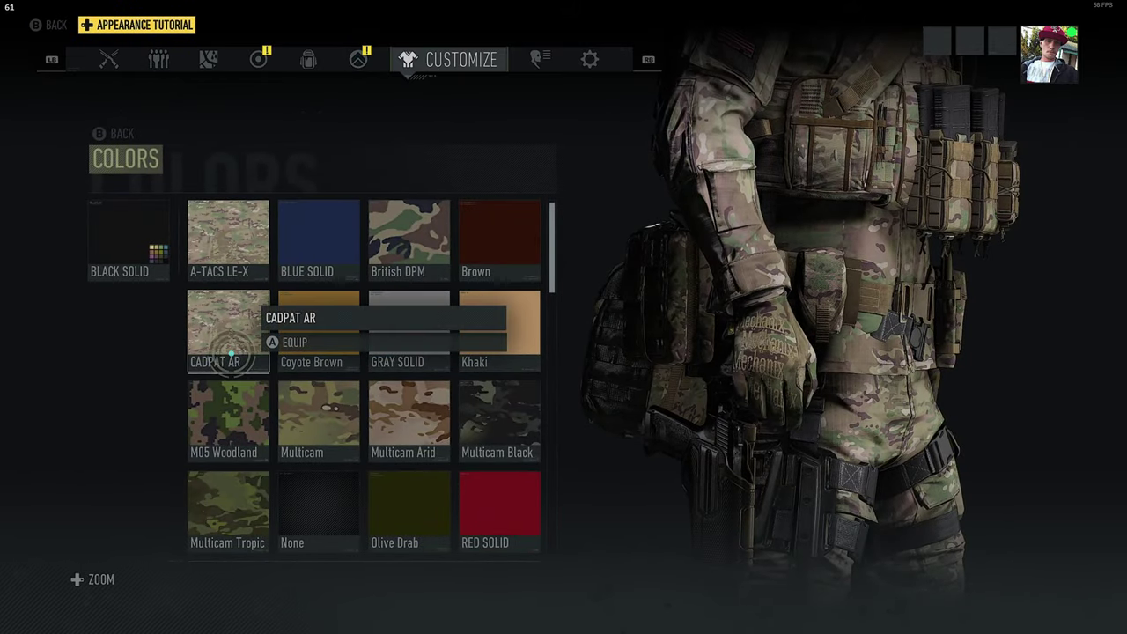
{"action": "left_click", "coordinate": [235, 362]}
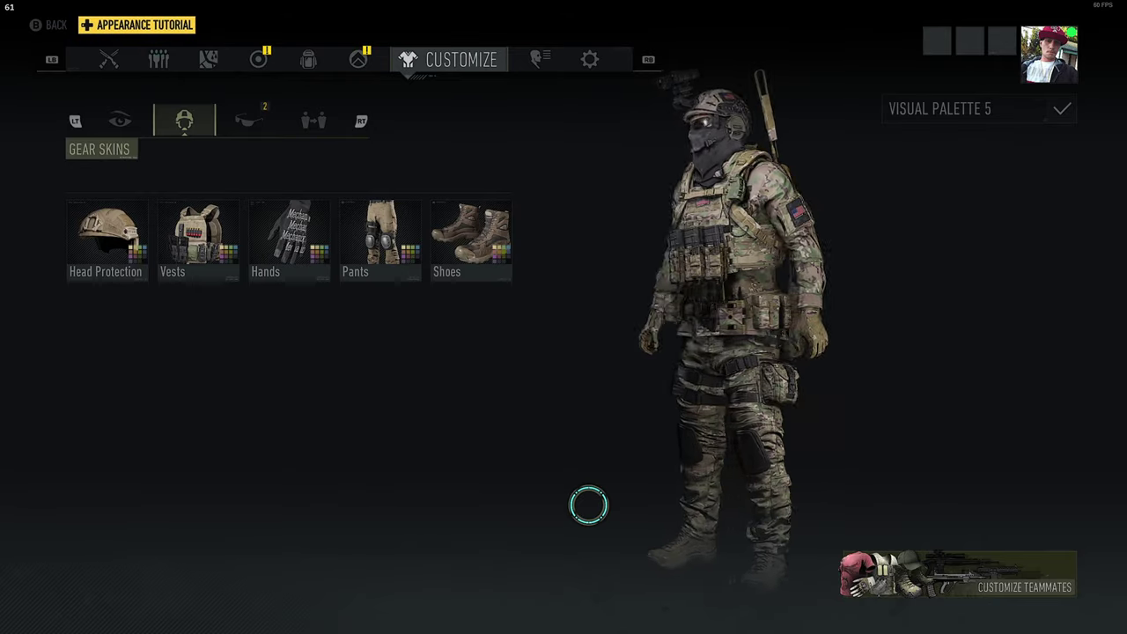